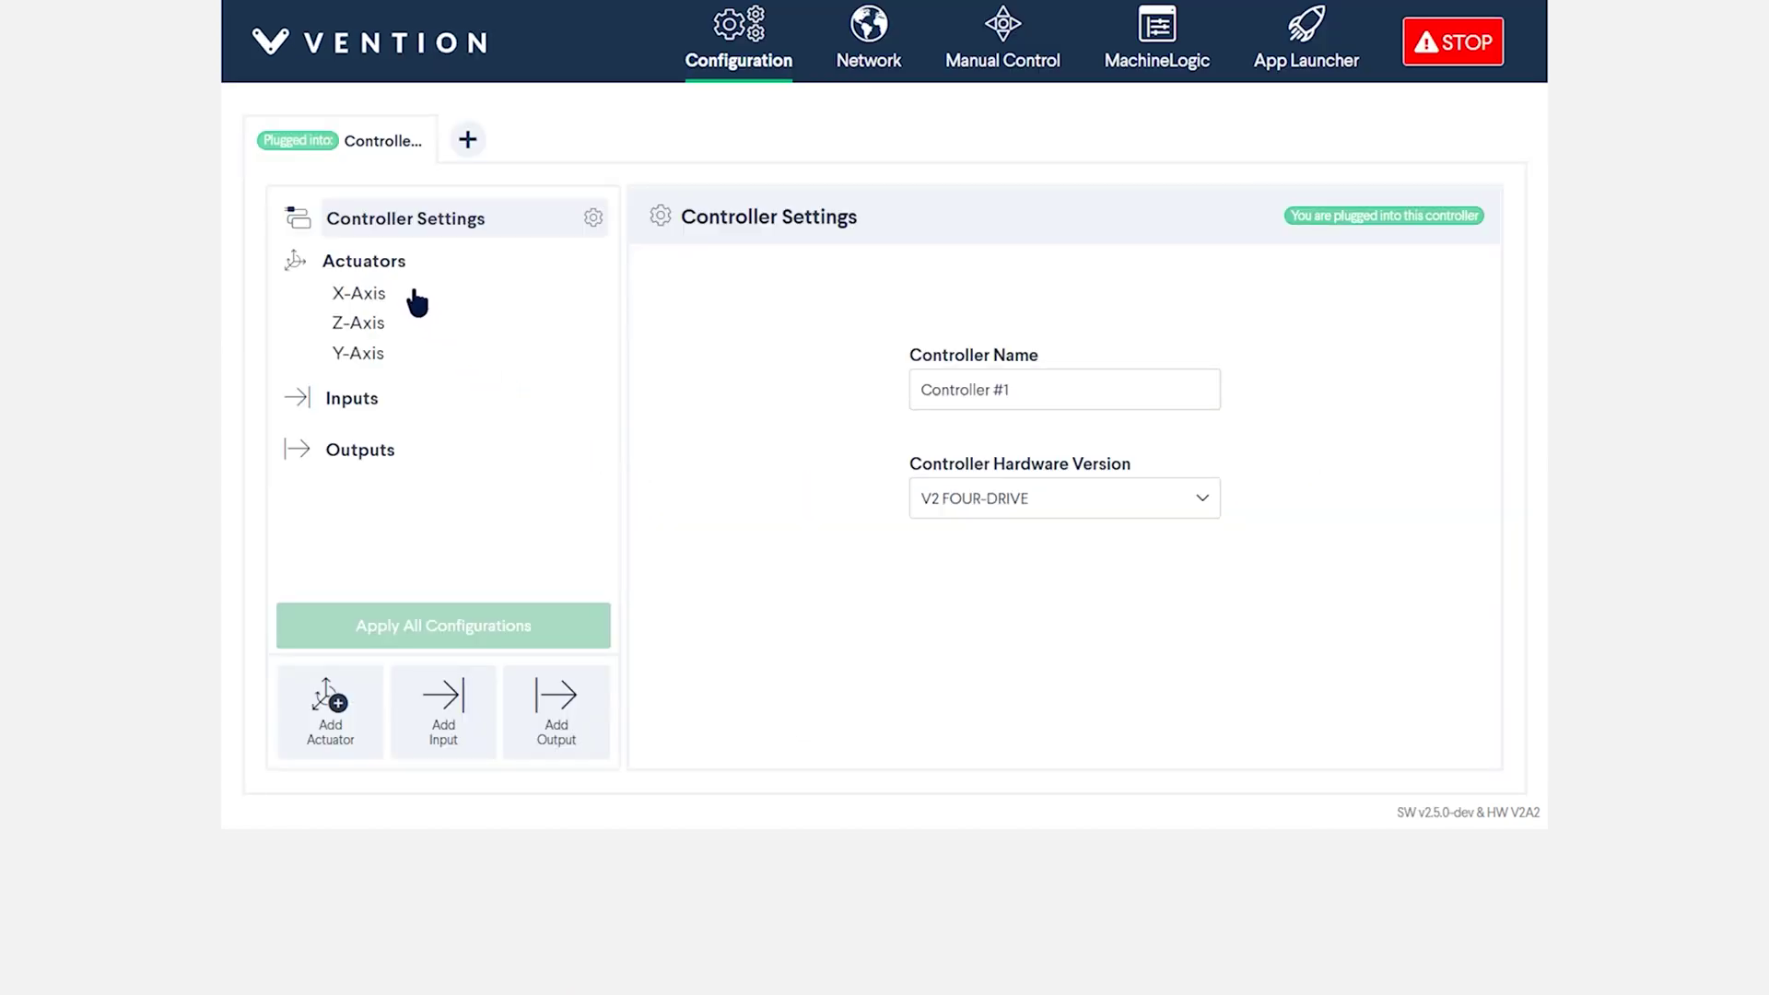
# - Show the configured actuators and scroll through the X, Z and Y axis drive cards
pyautogui.click(396, 272)
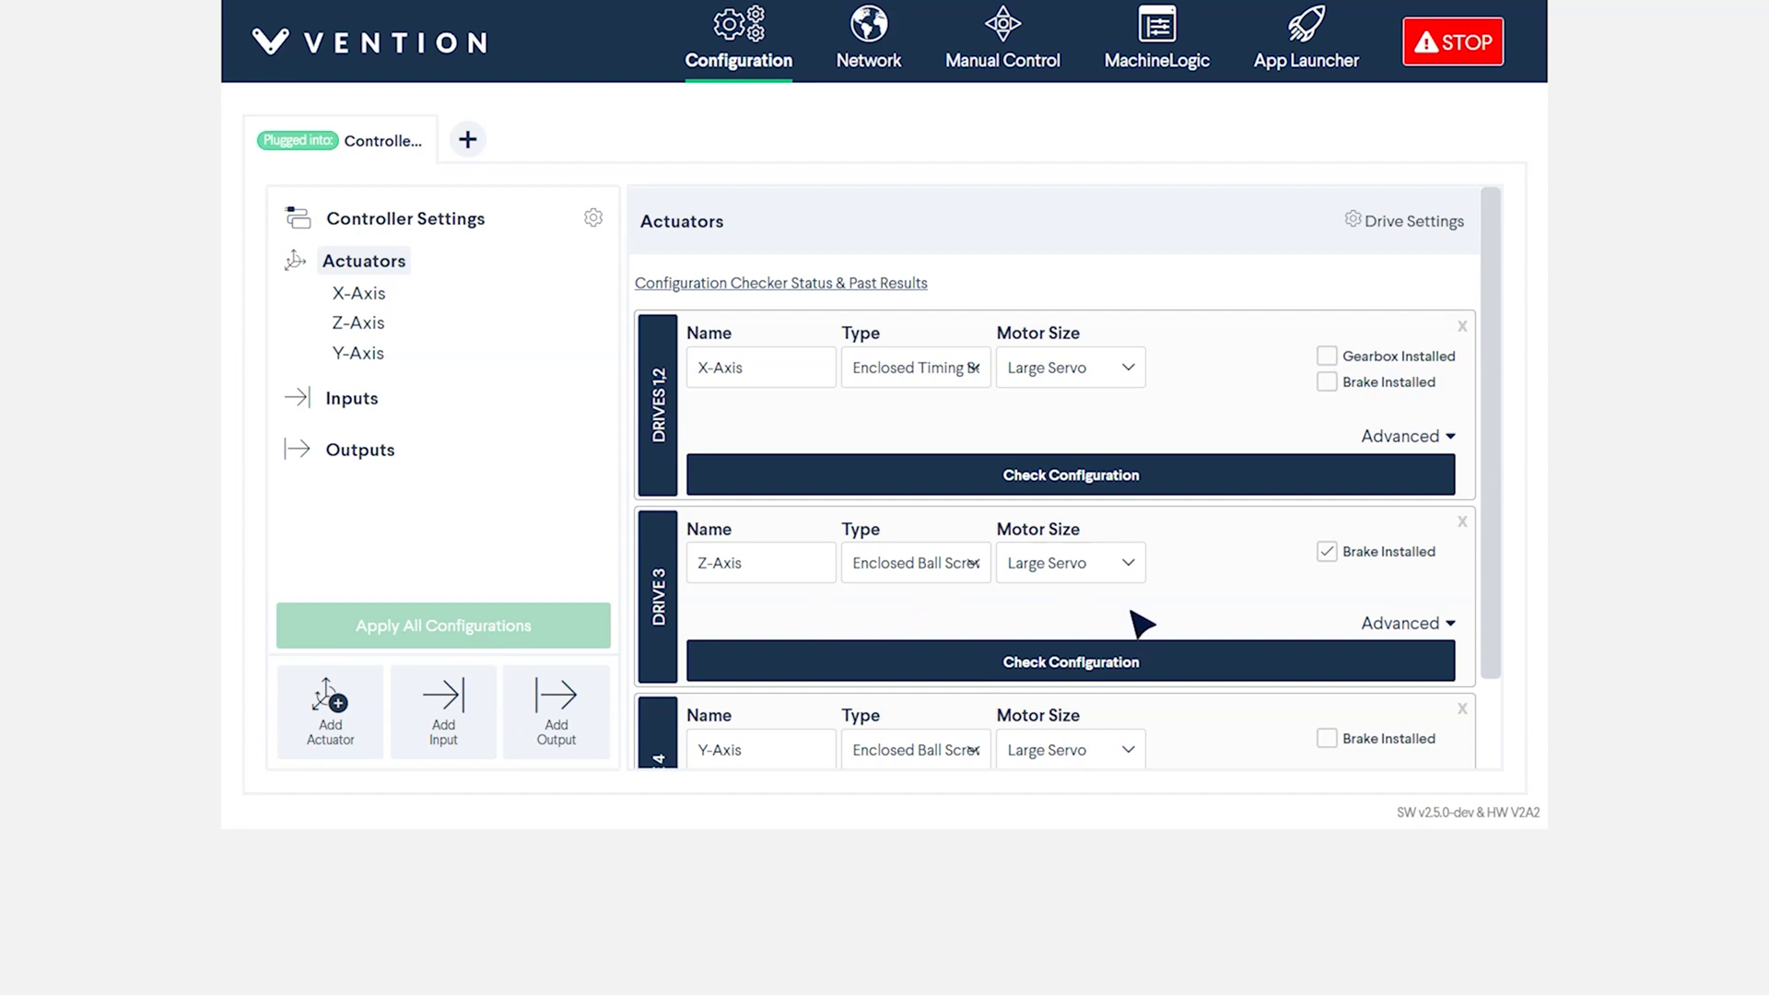
pyautogui.moveTo(1502, 562); pyautogui.dragTo(1505, 644)
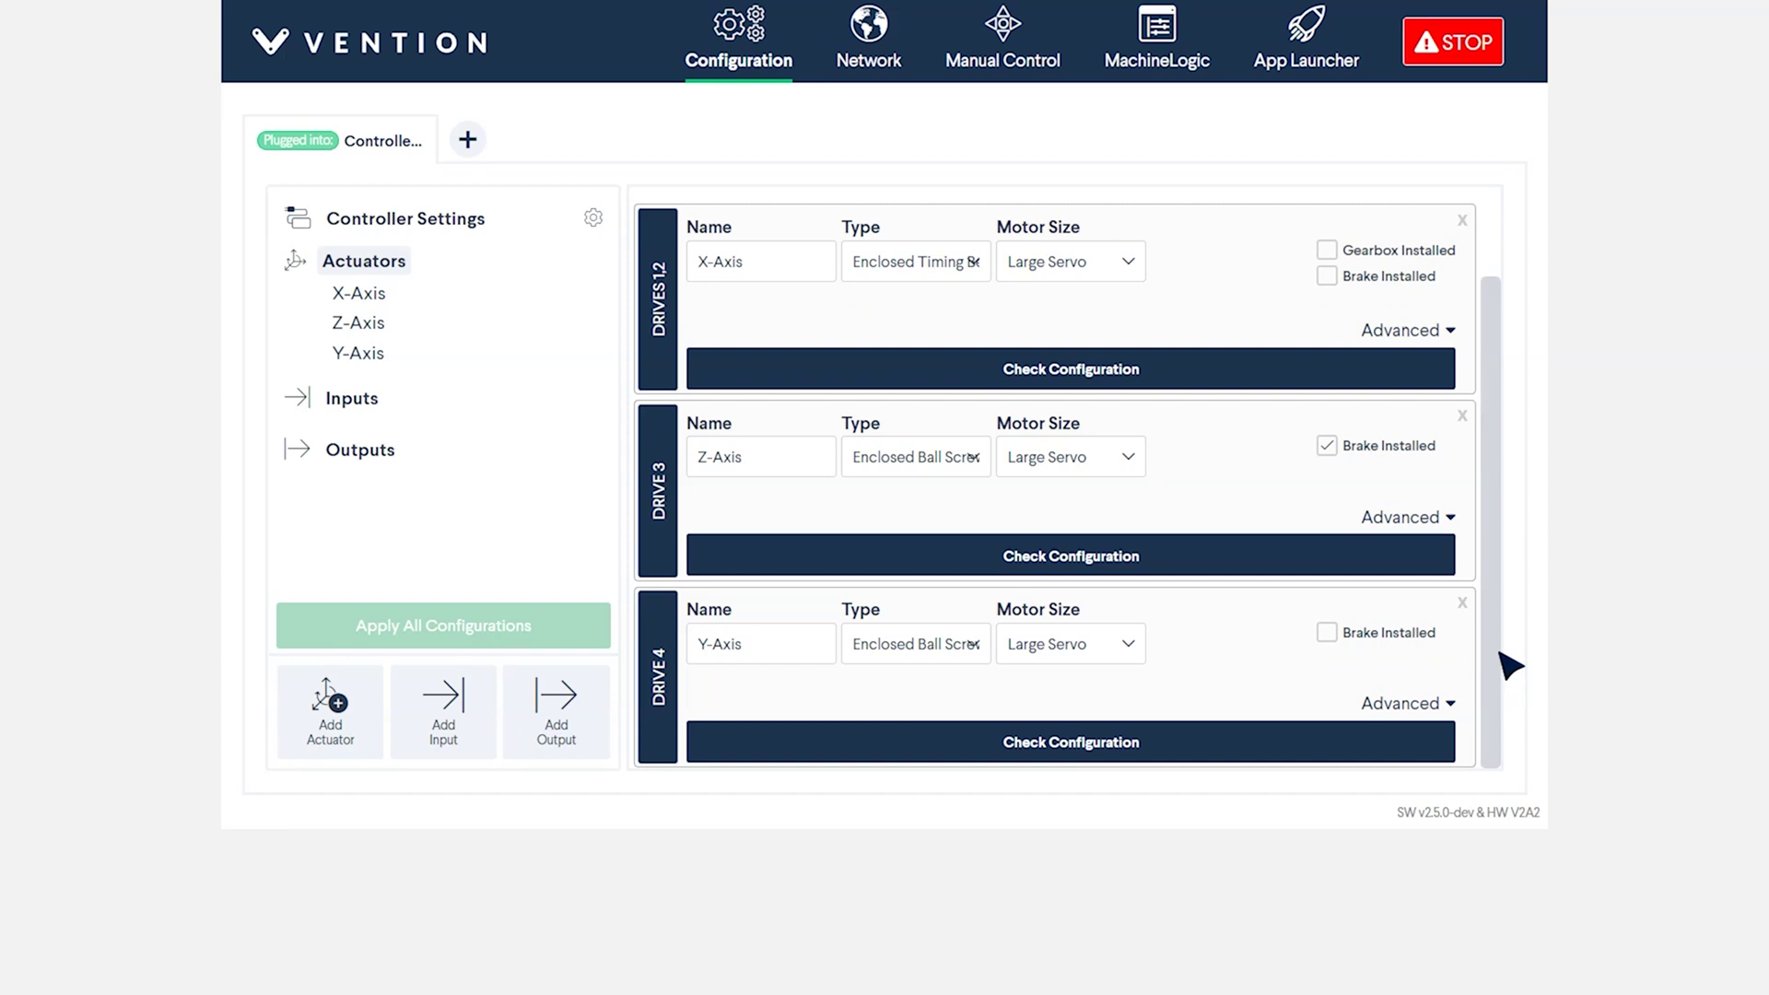
pyautogui.moveTo(1502, 654); pyautogui.dragTo(1505, 546)
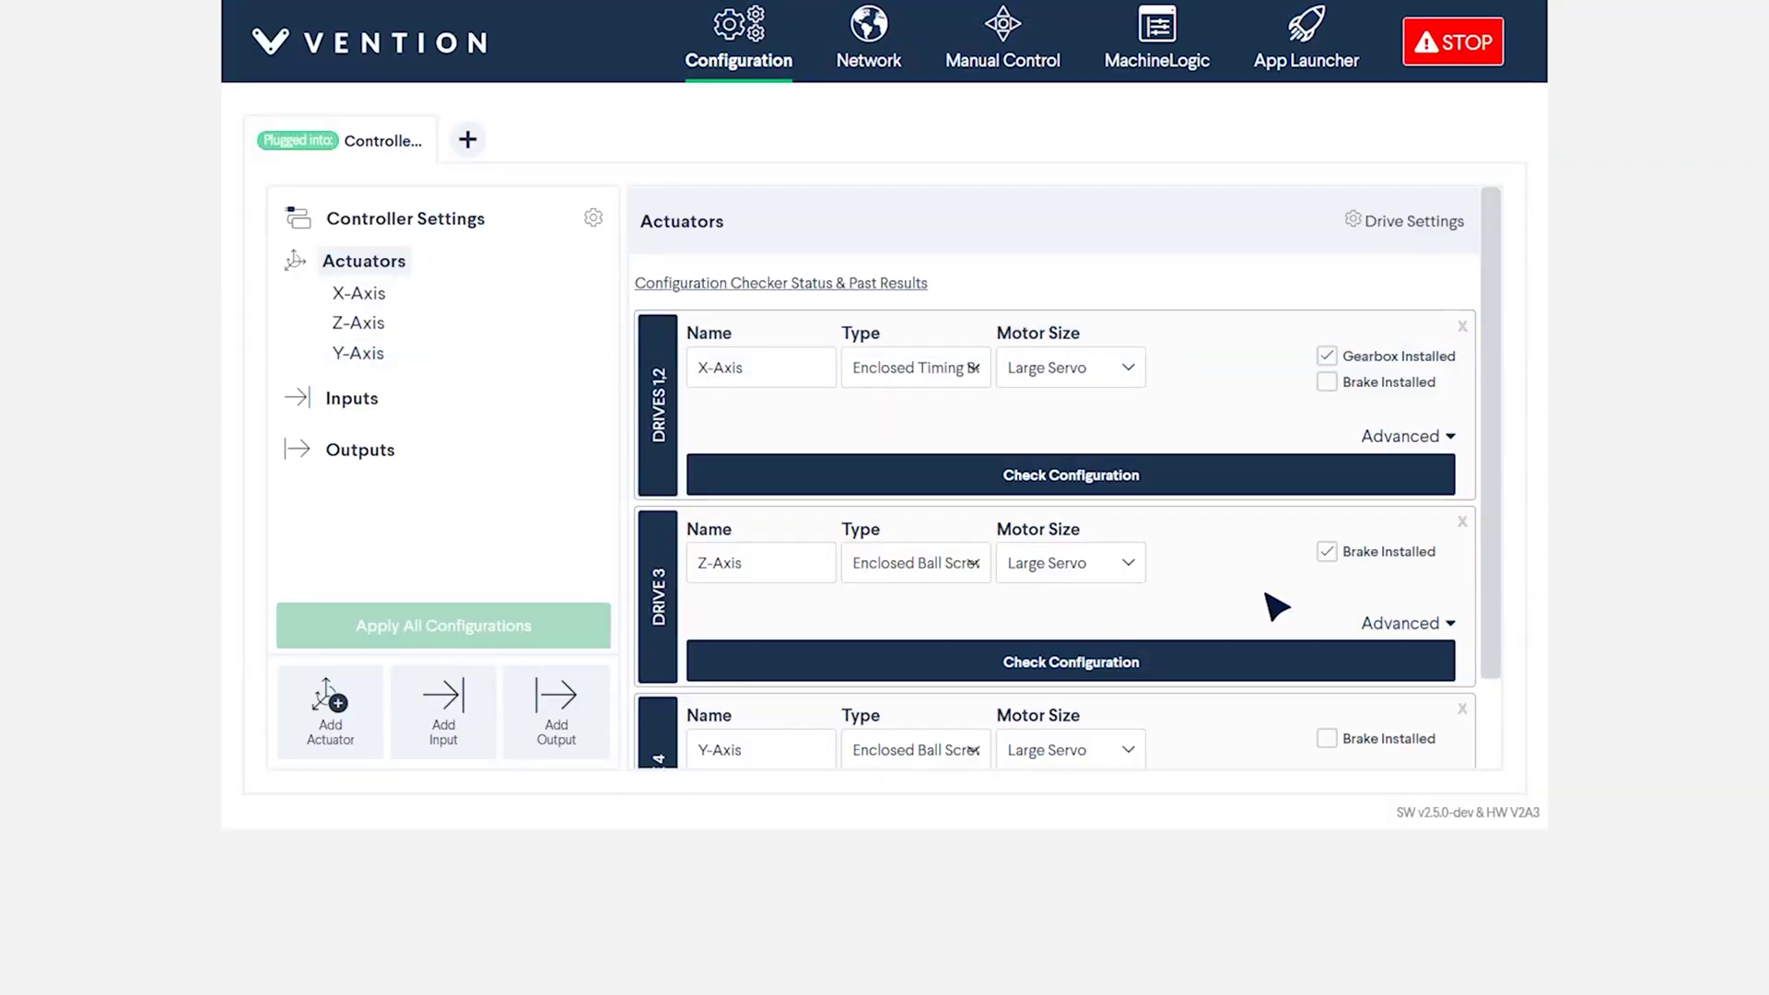
# - Start the Z-Axis Configuration Checker, confirm brakes and unlocking, and confirm its 100mm move
pyautogui.click(1240, 676)
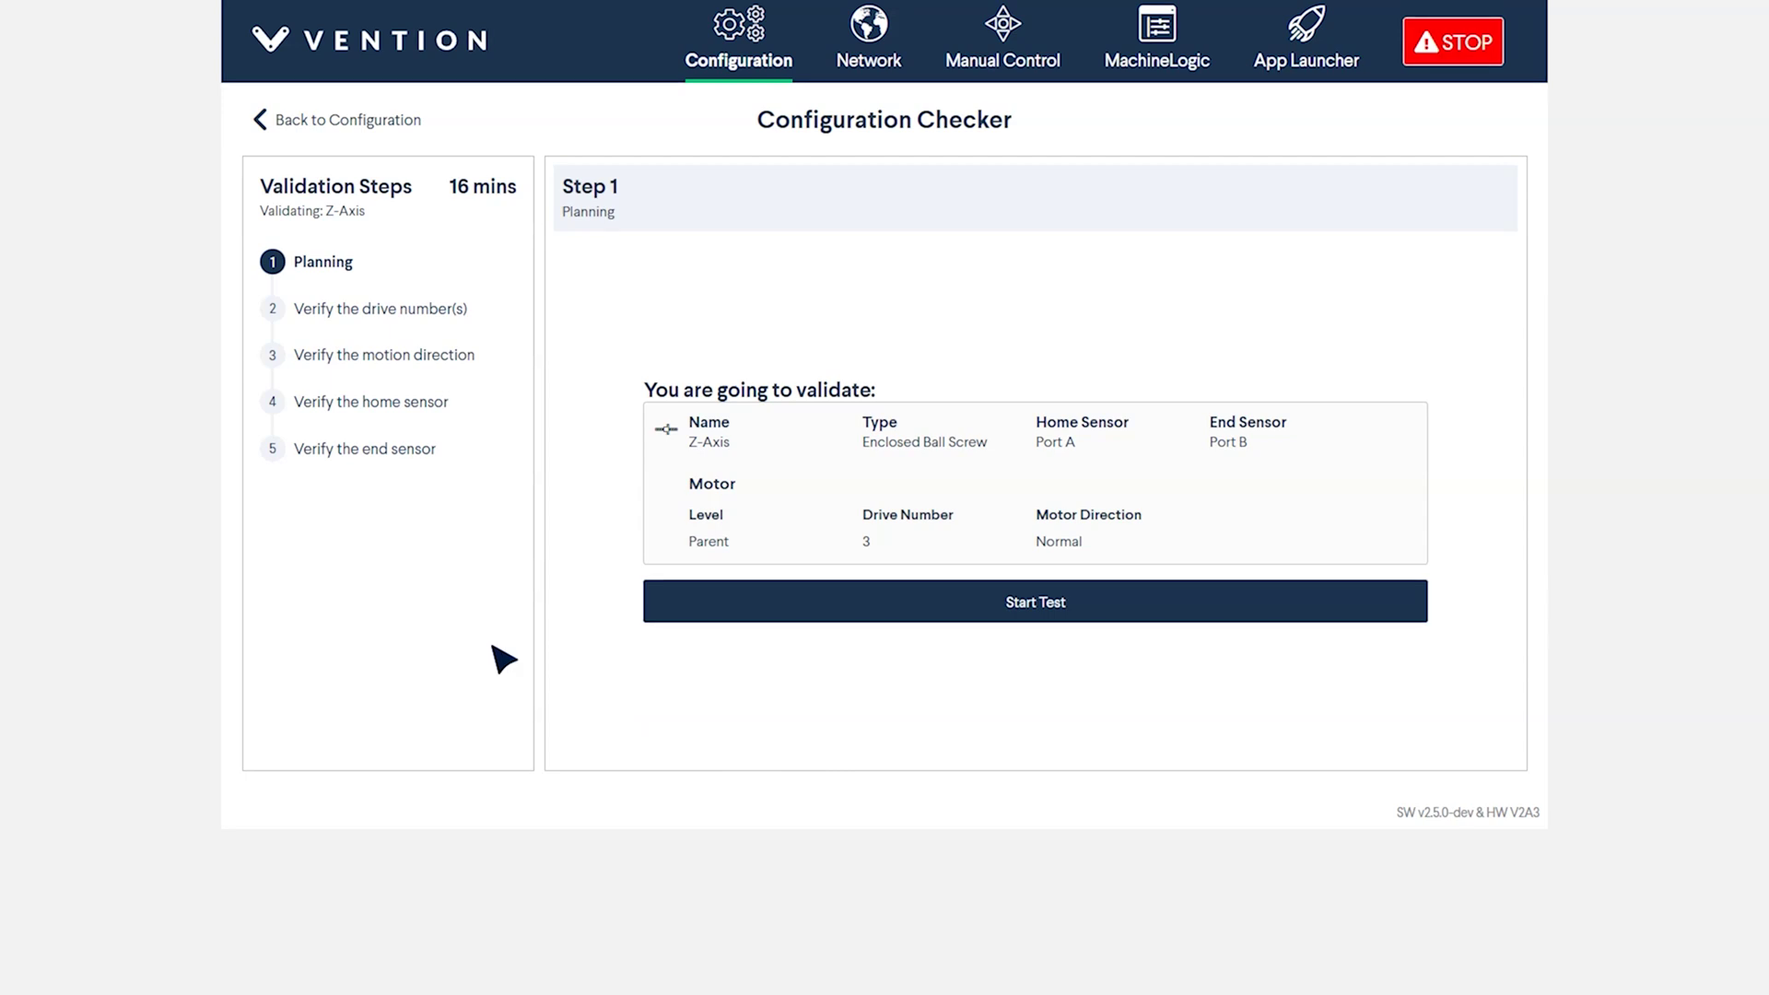
pyautogui.click(996, 626)
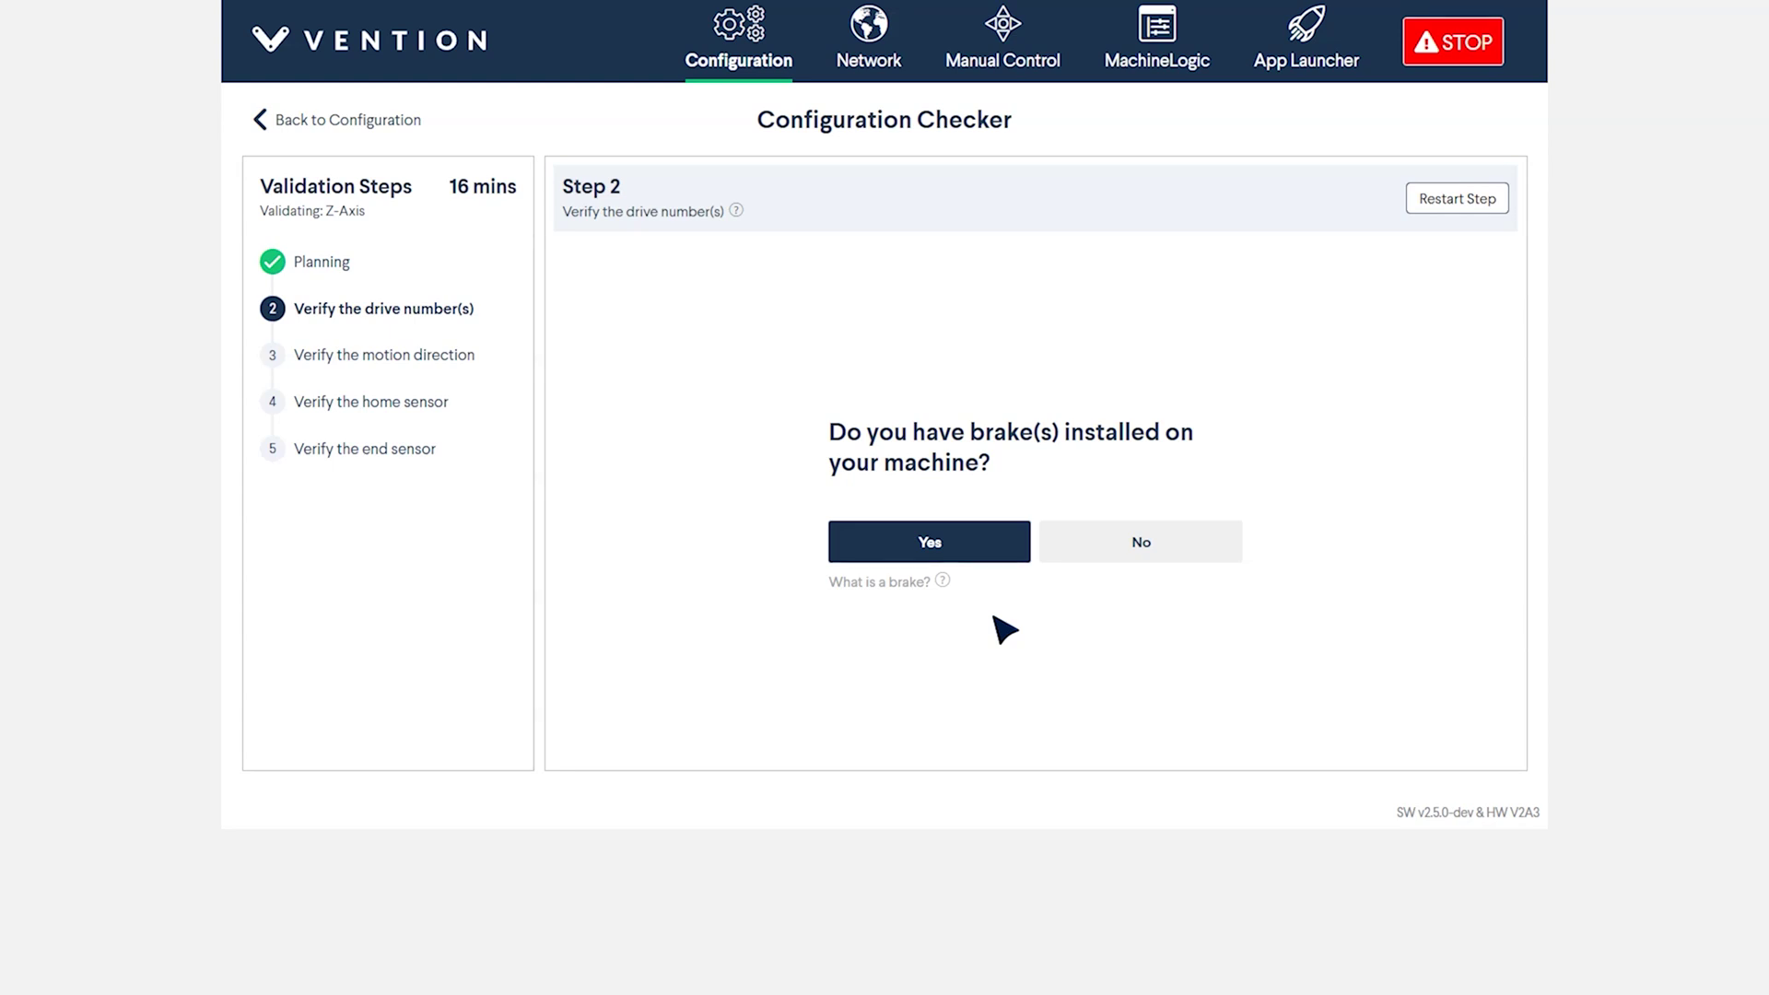
pyautogui.click(982, 557)
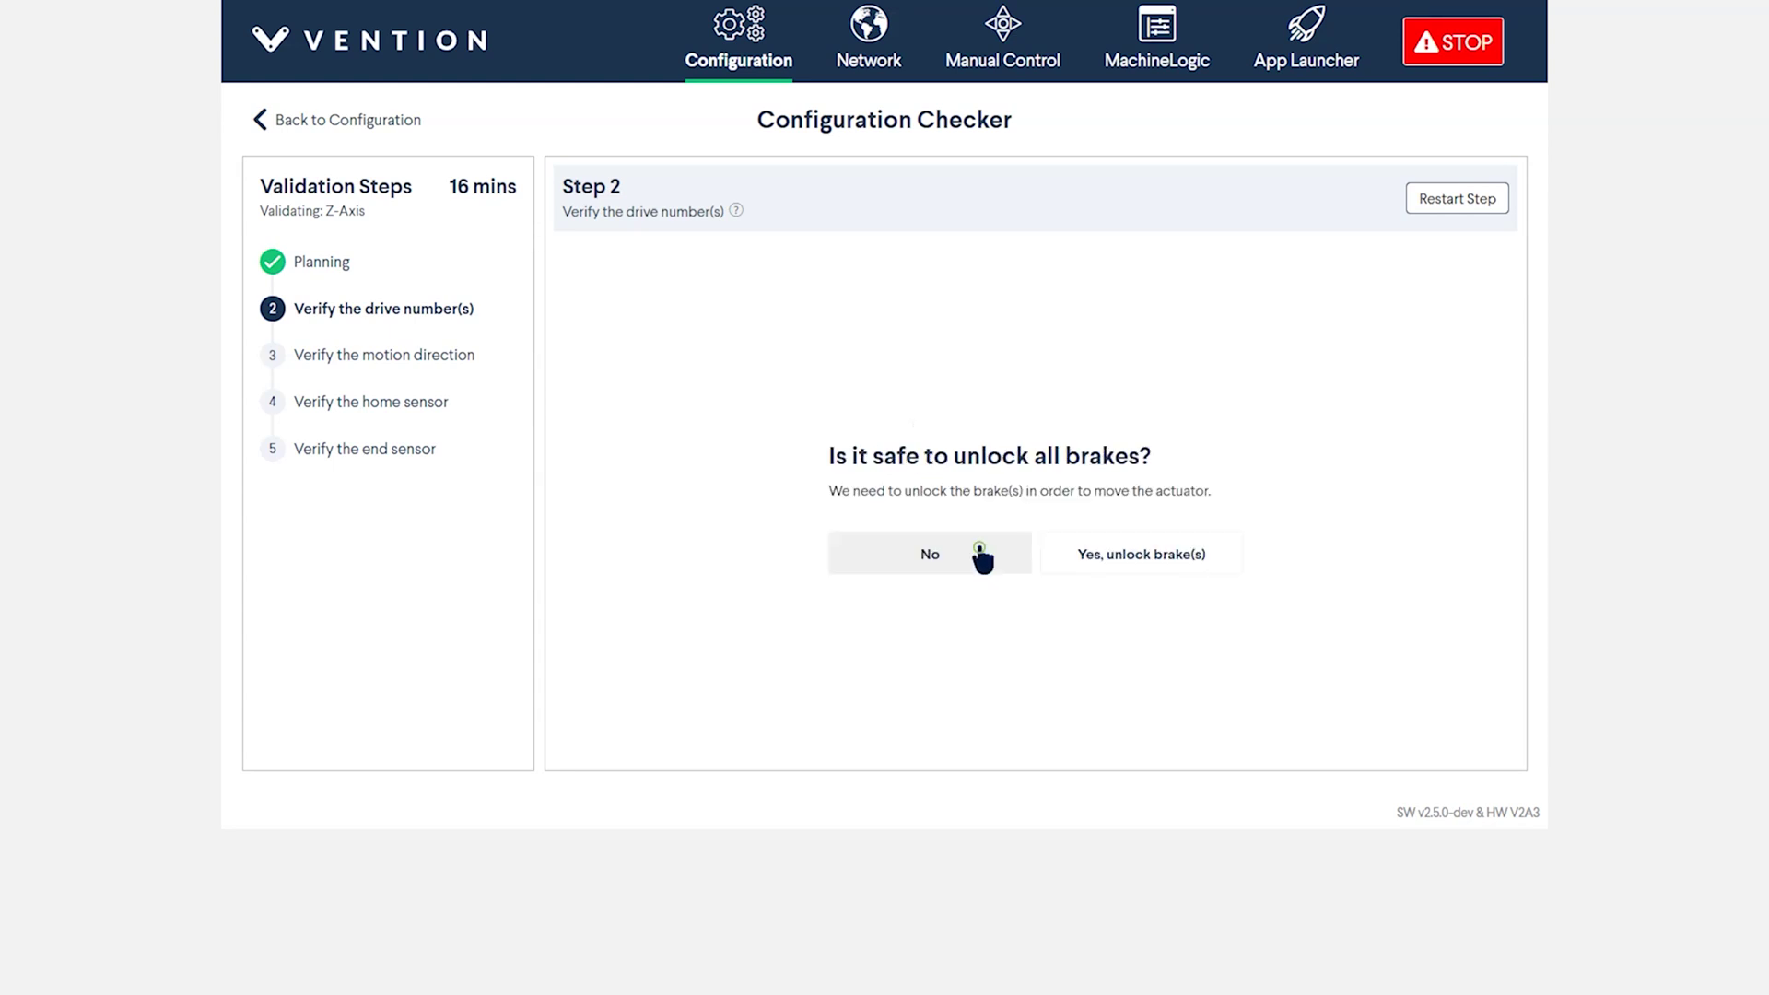
pyautogui.click(1102, 571)
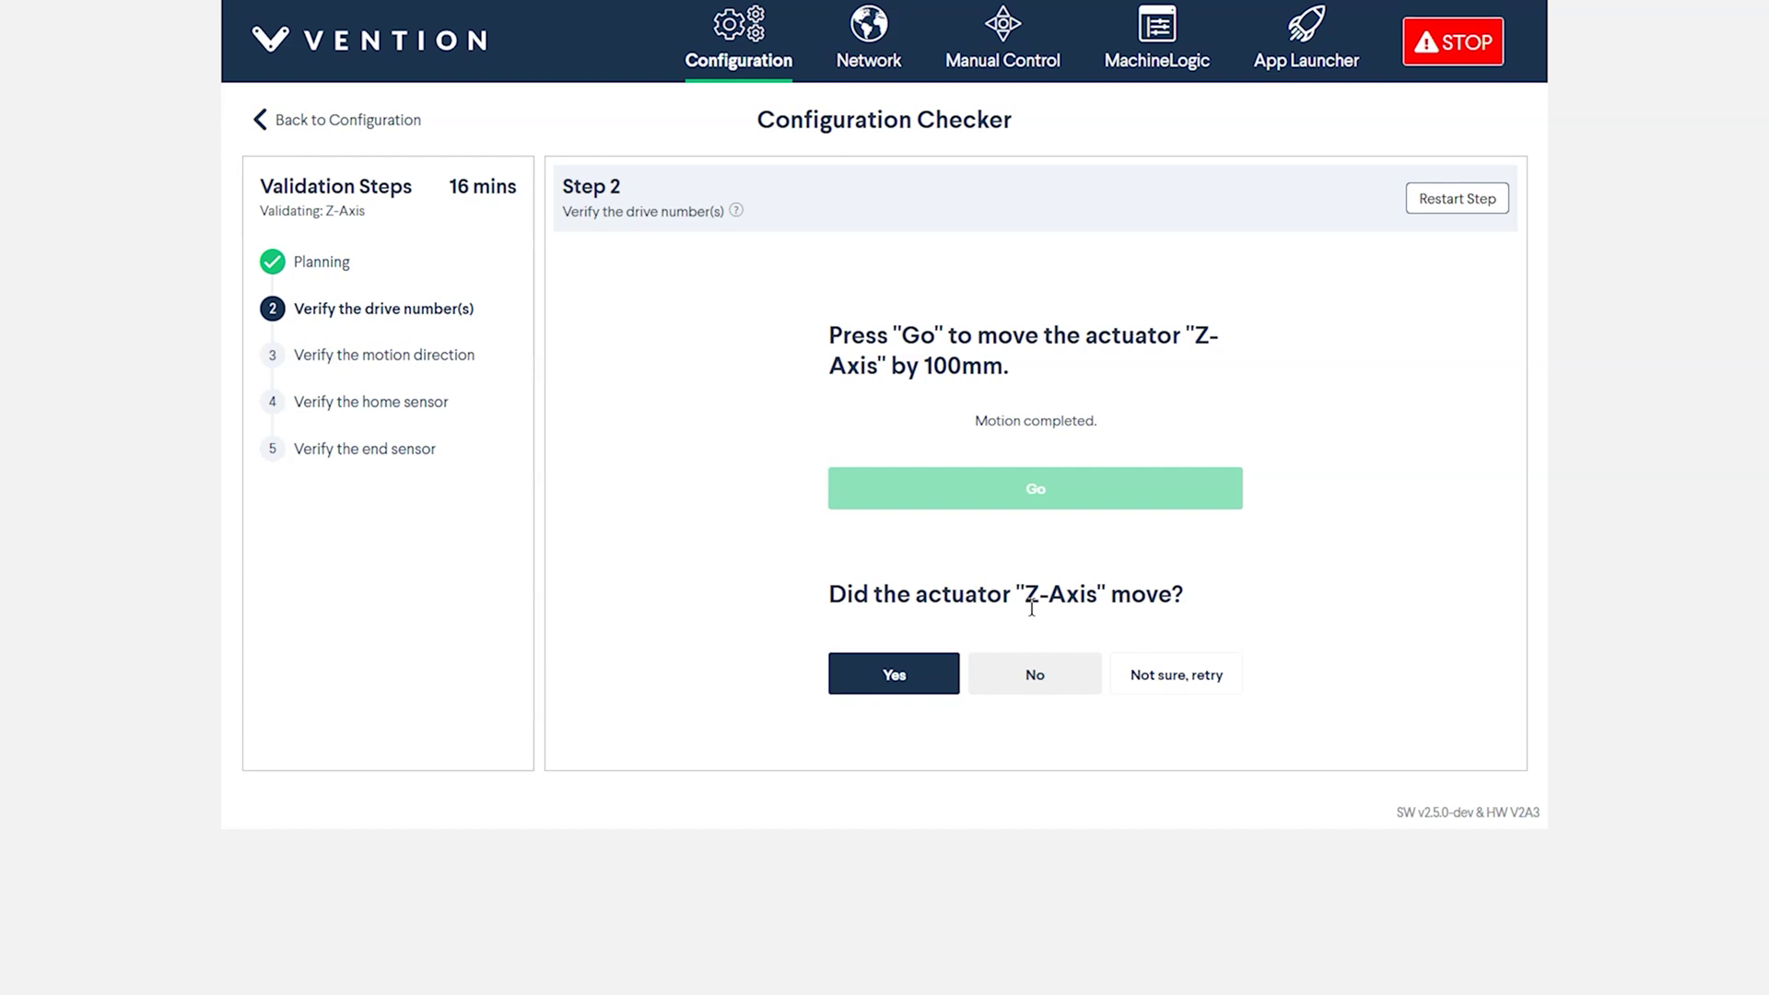
pyautogui.click(1031, 673)
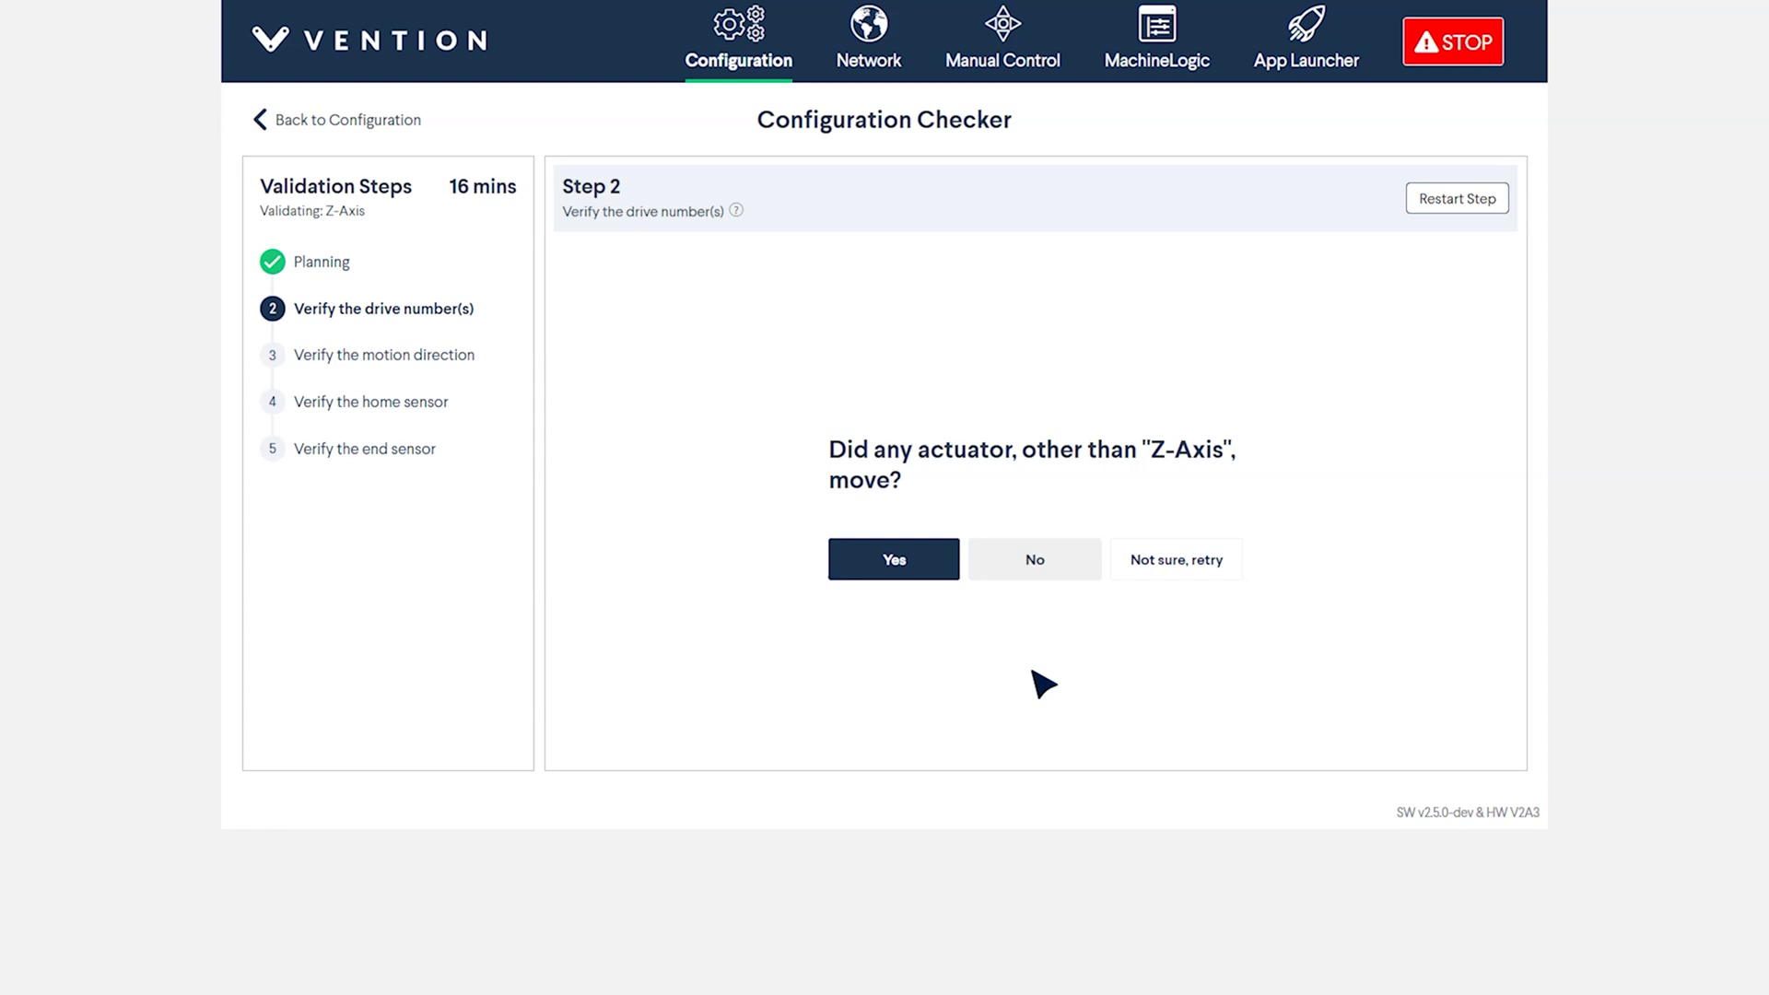
# - Report another actuator moved, reassign Drive 3 to Y-Axis and Drive 4 to Z-Axis, and re-run
pyautogui.click(868, 572)
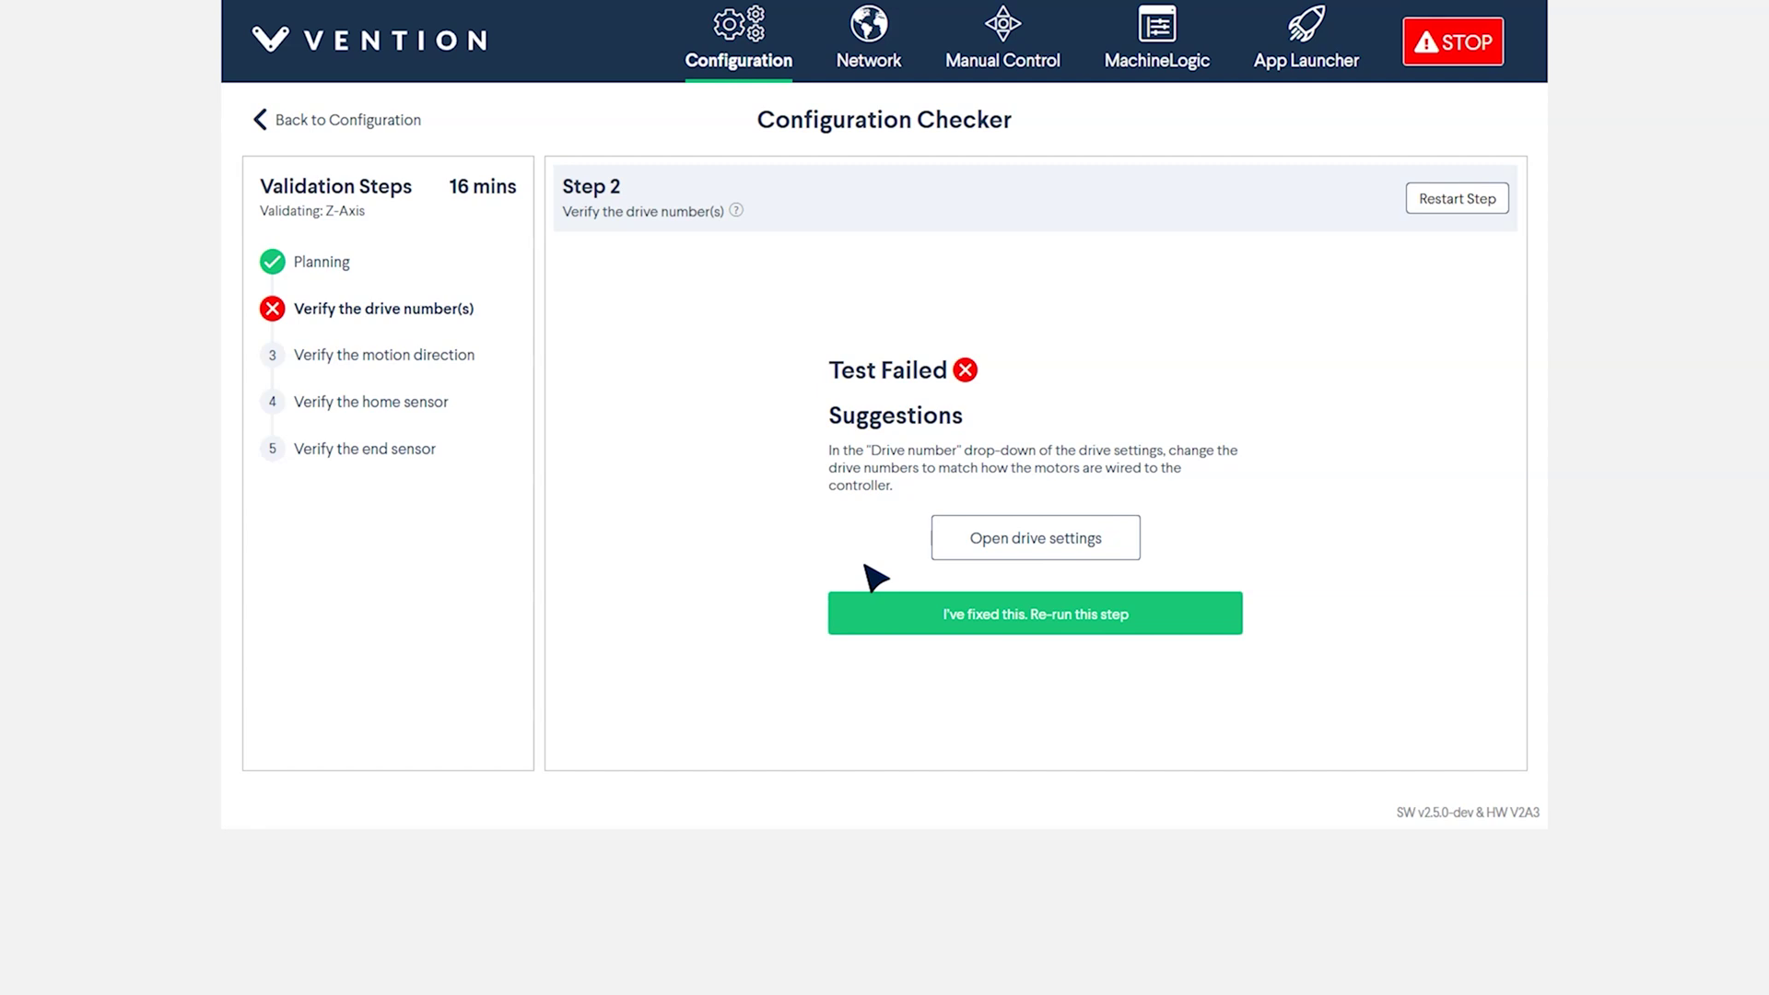
pyautogui.click(1064, 544)
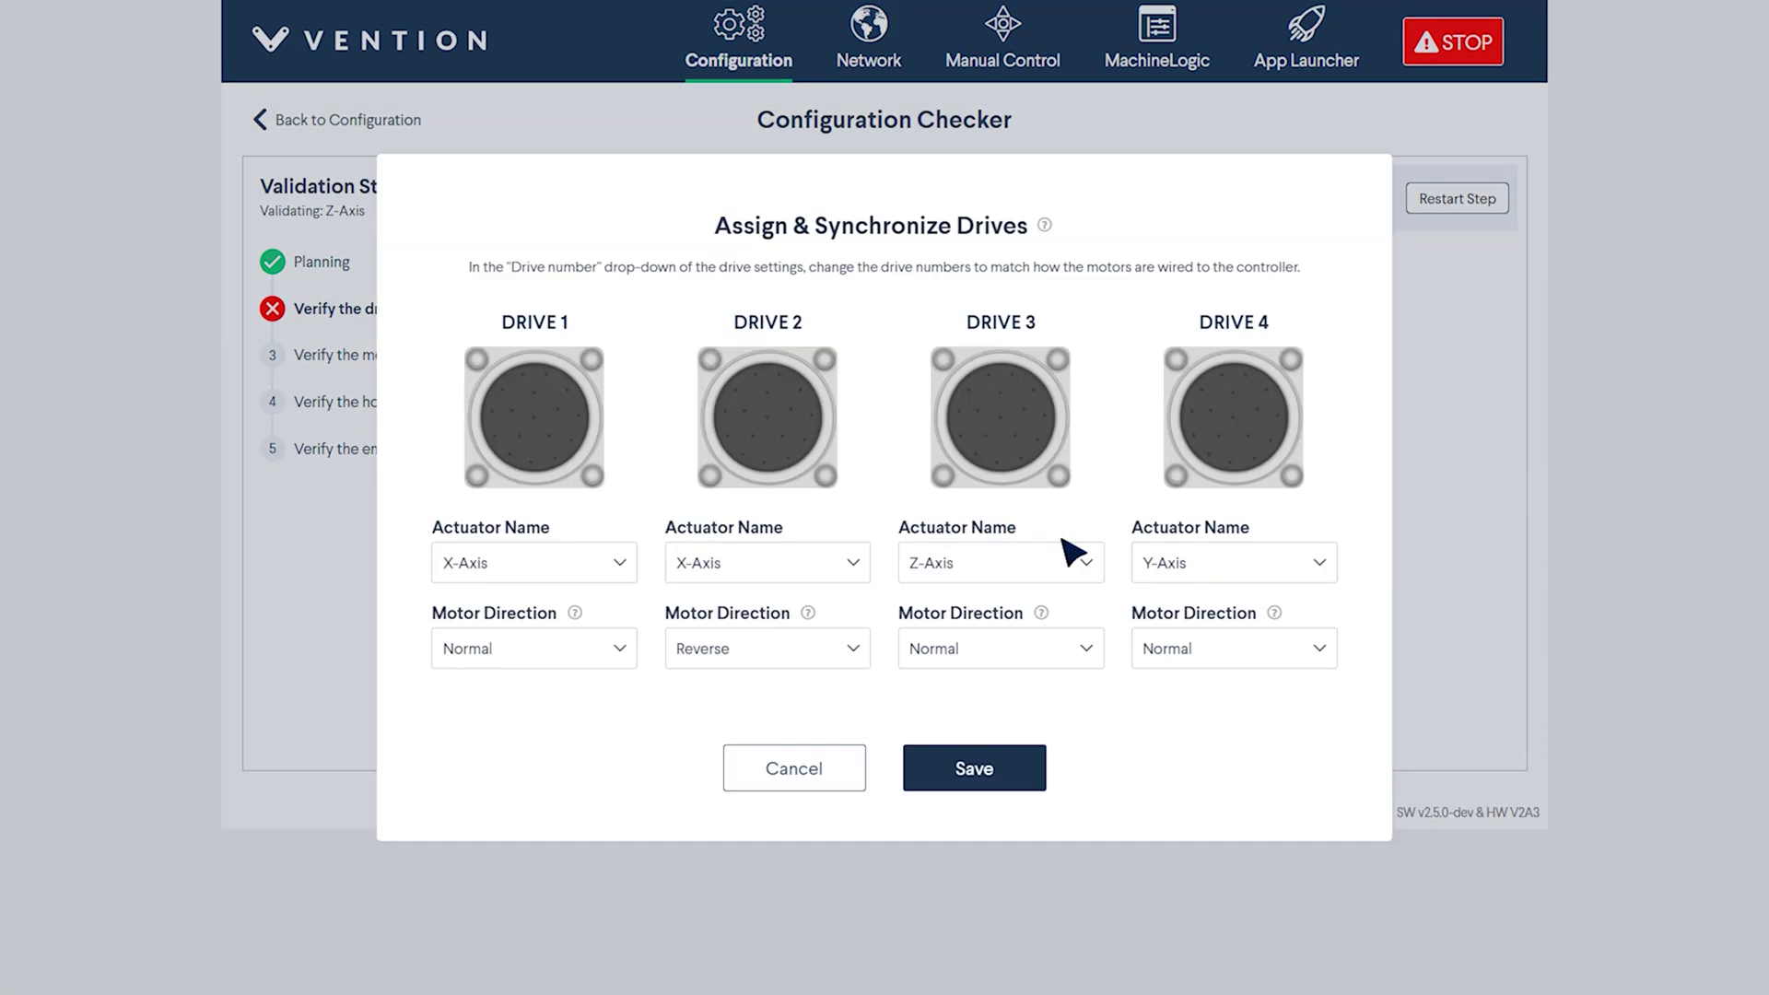
pyautogui.click(1066, 567)
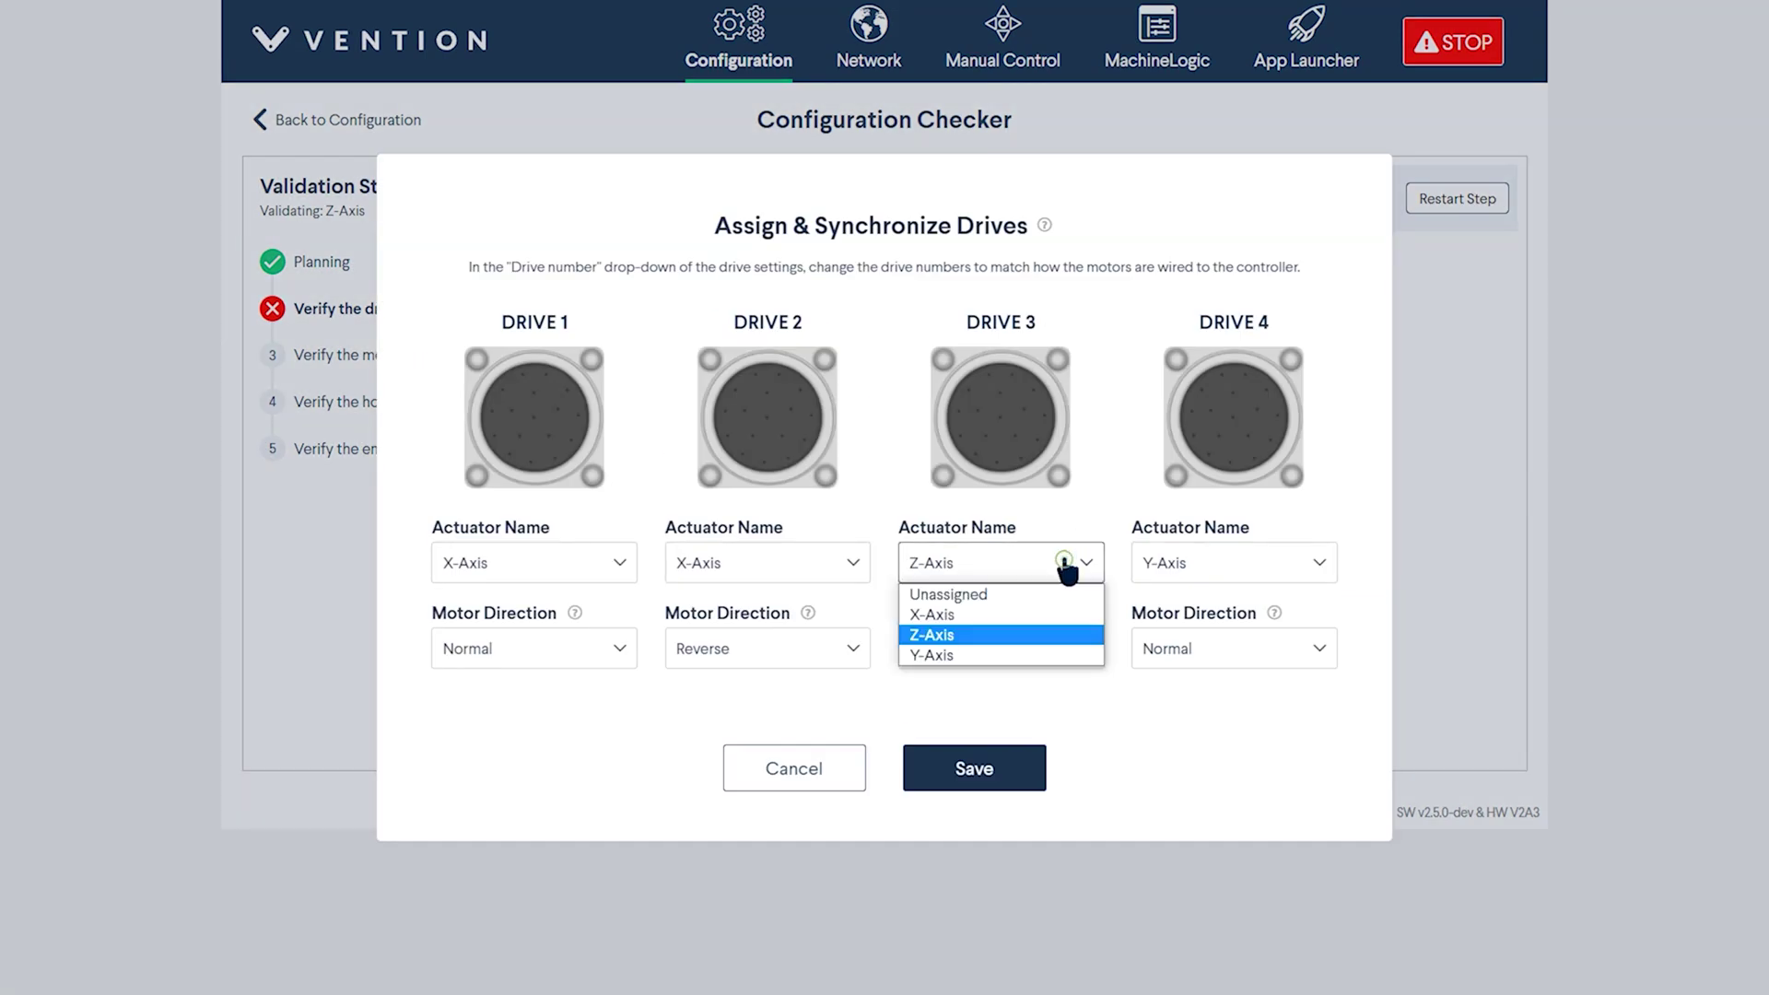
pyautogui.click(955, 657)
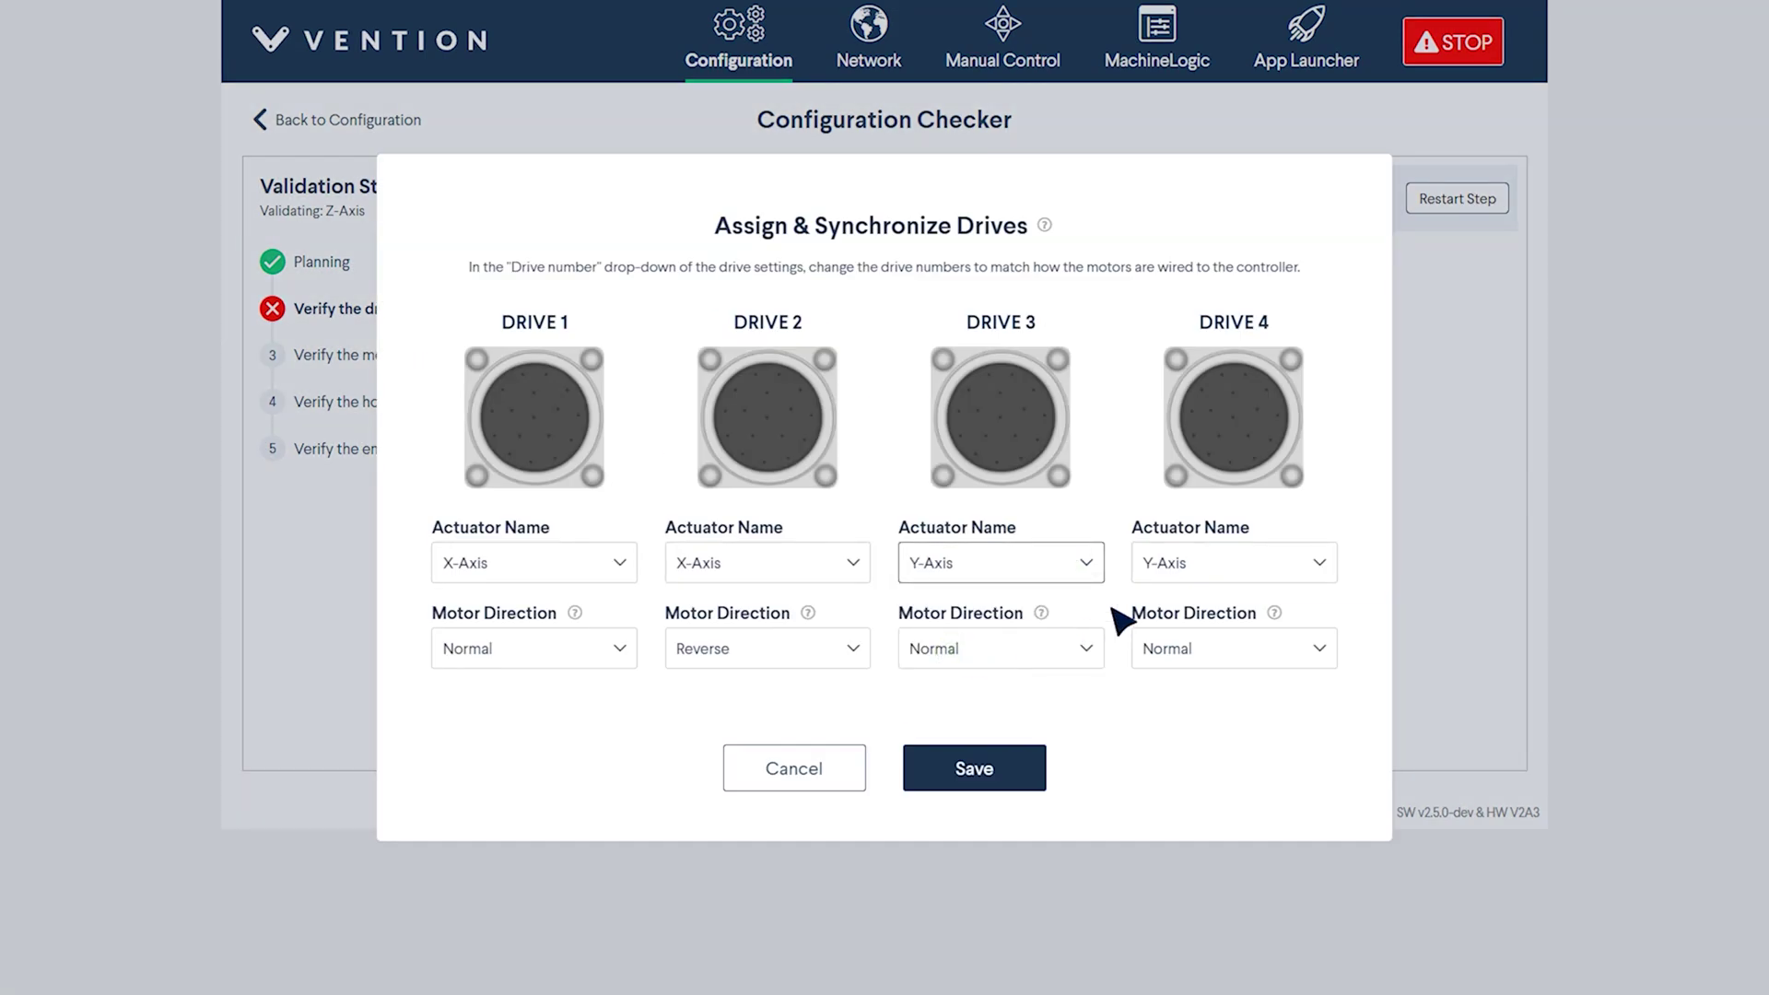
pyautogui.click(1171, 579)
pyautogui.click(1173, 638)
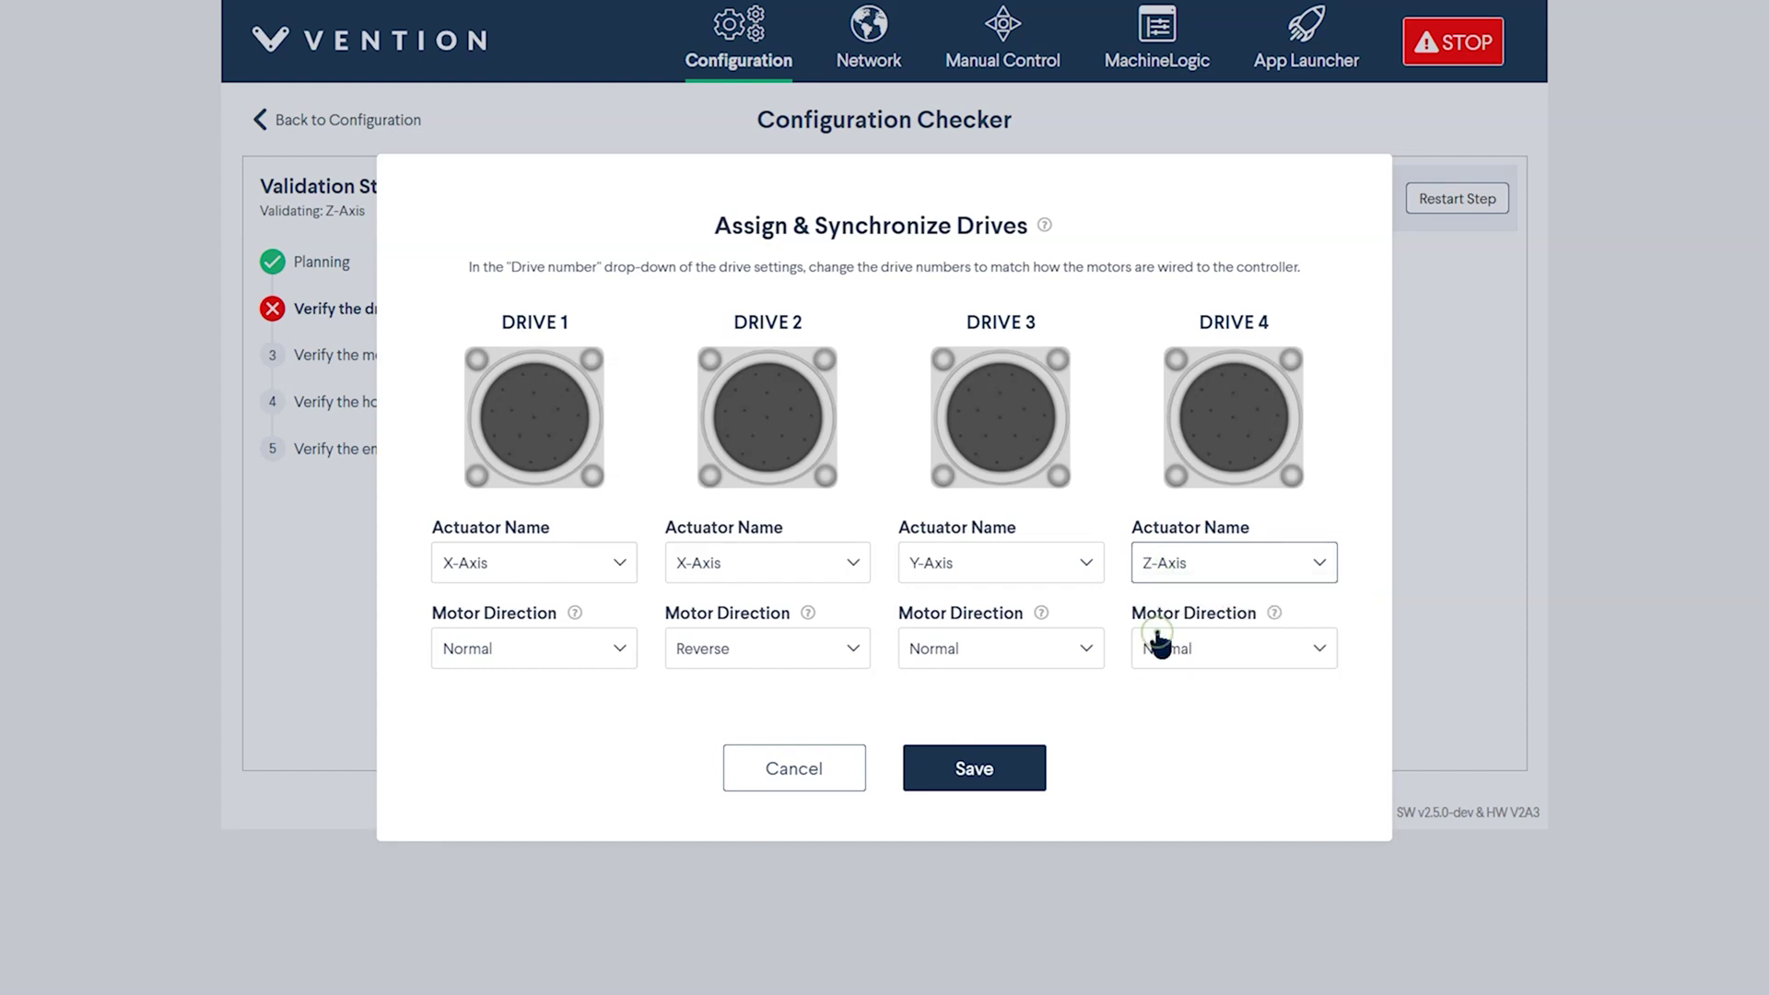
pyautogui.click(1041, 770)
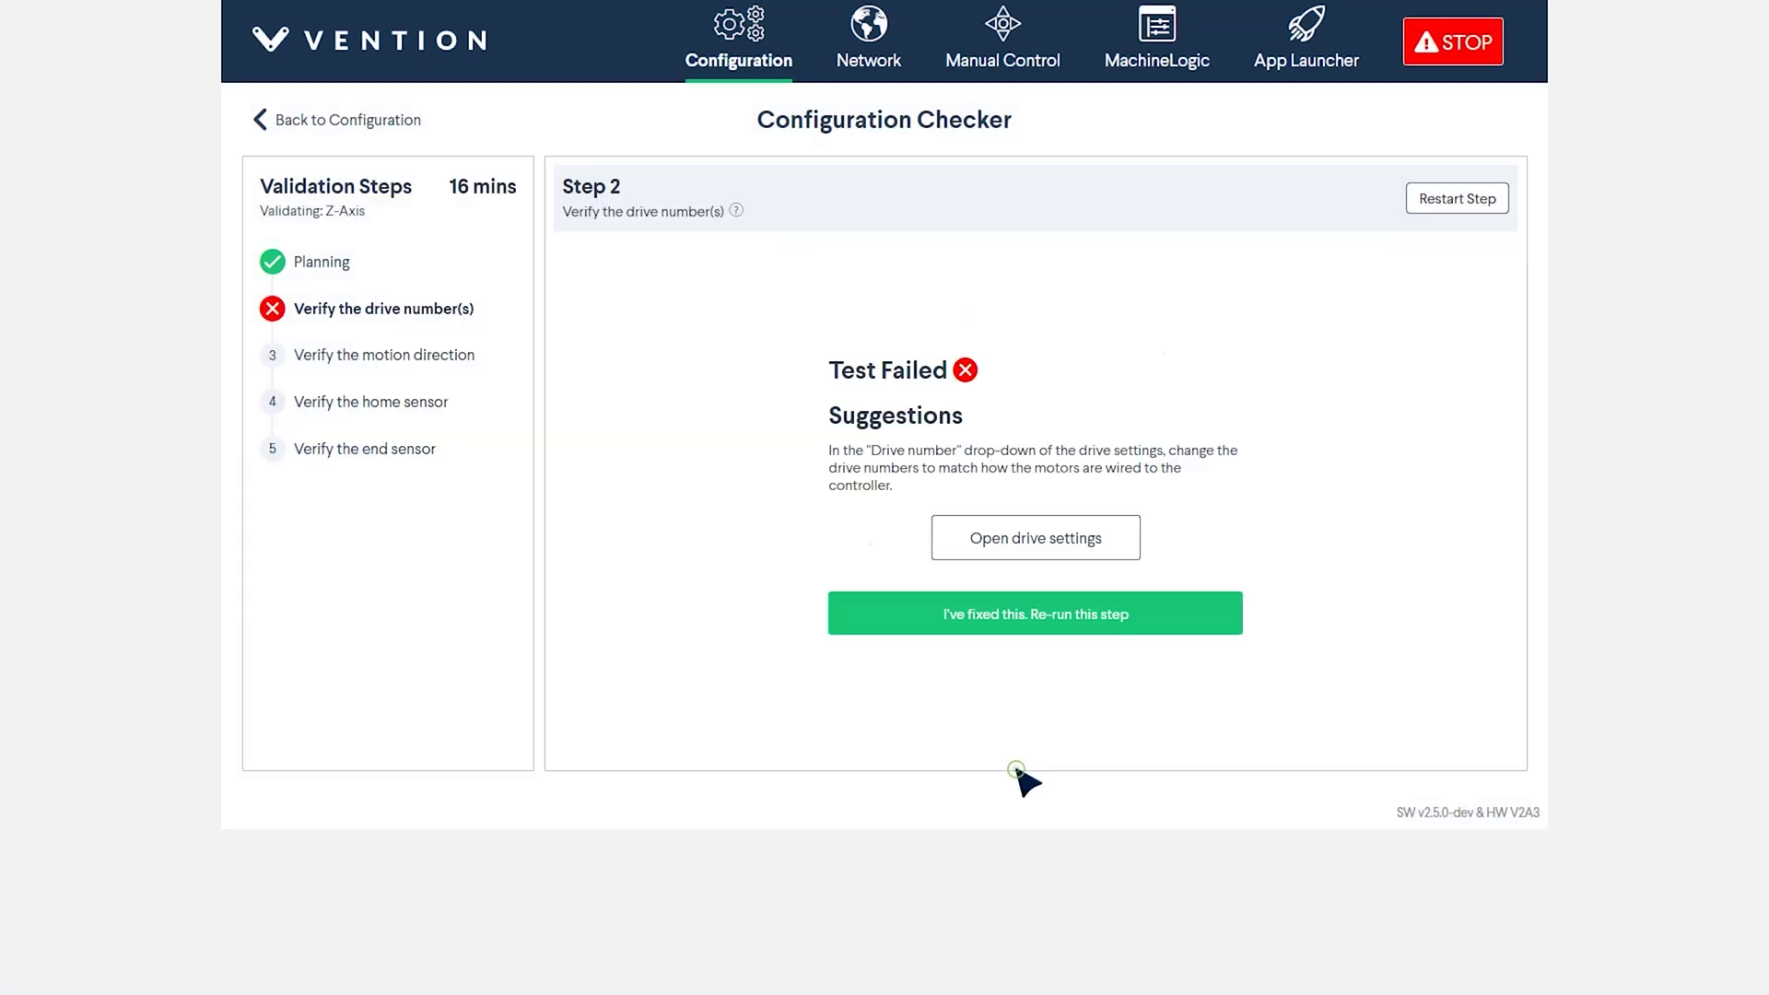
pyautogui.click(1026, 618)
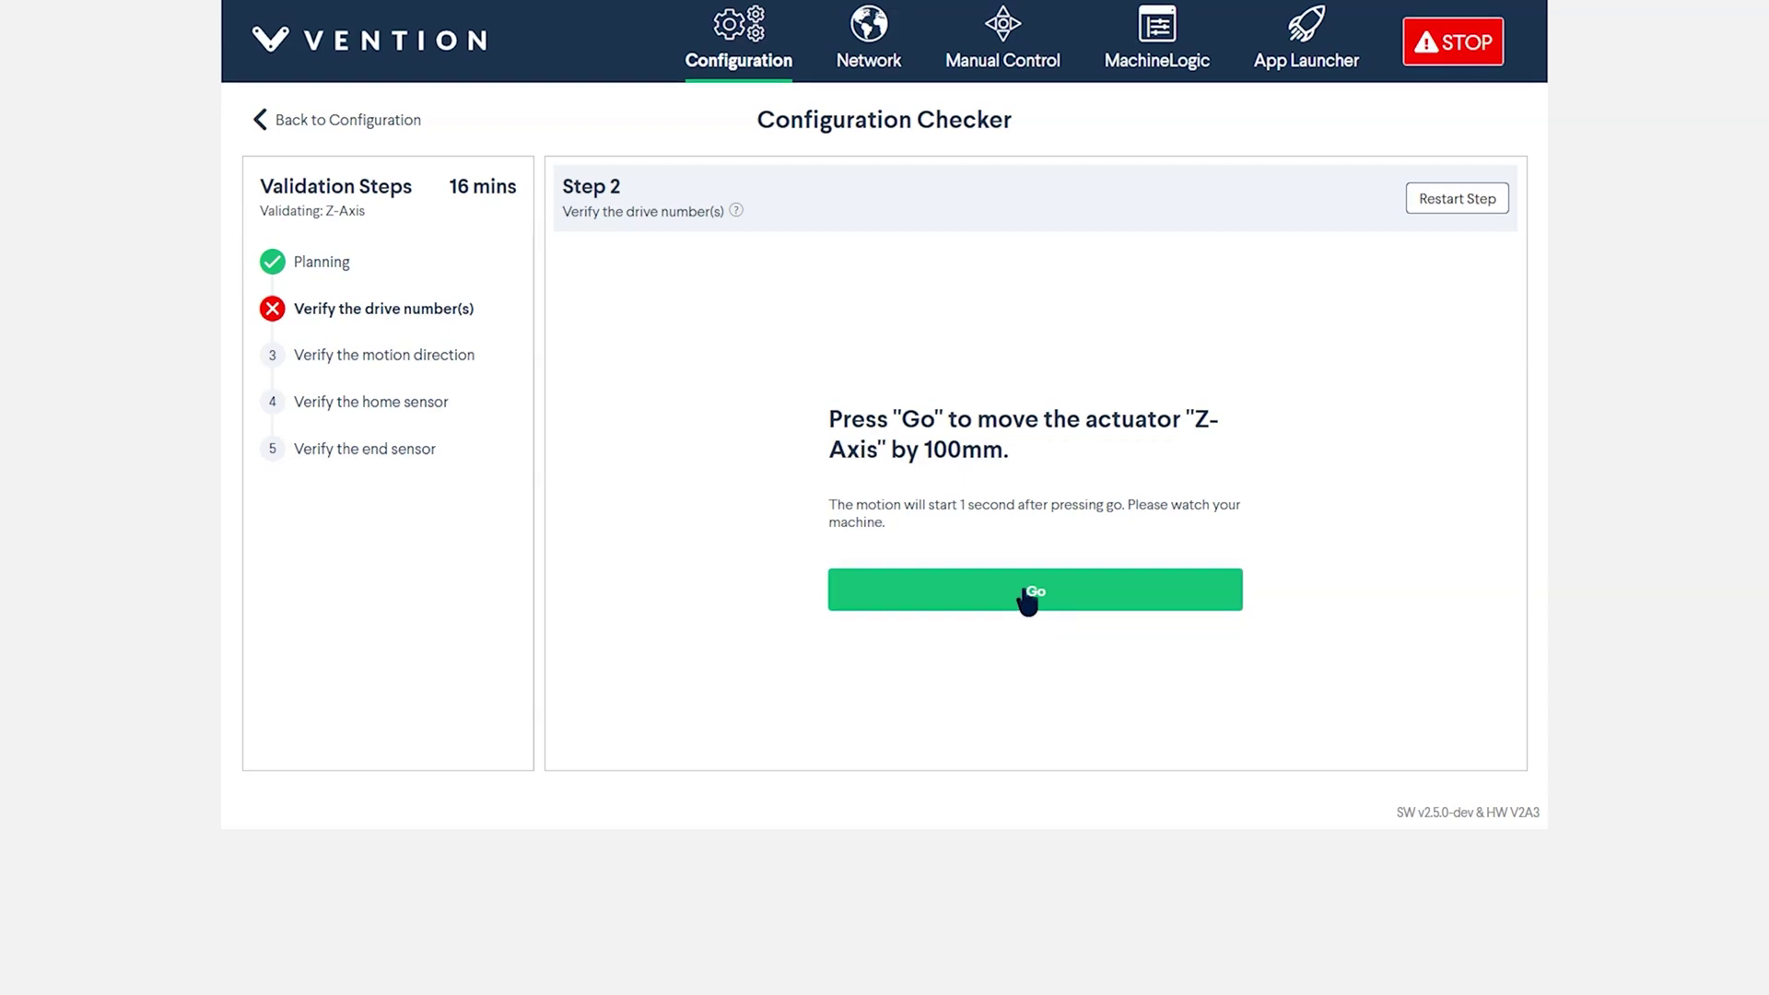
# - Repeat the Z-Axis 100mm drive-number move, confirm it moved, and continue to motion direction
pyautogui.click(1028, 597)
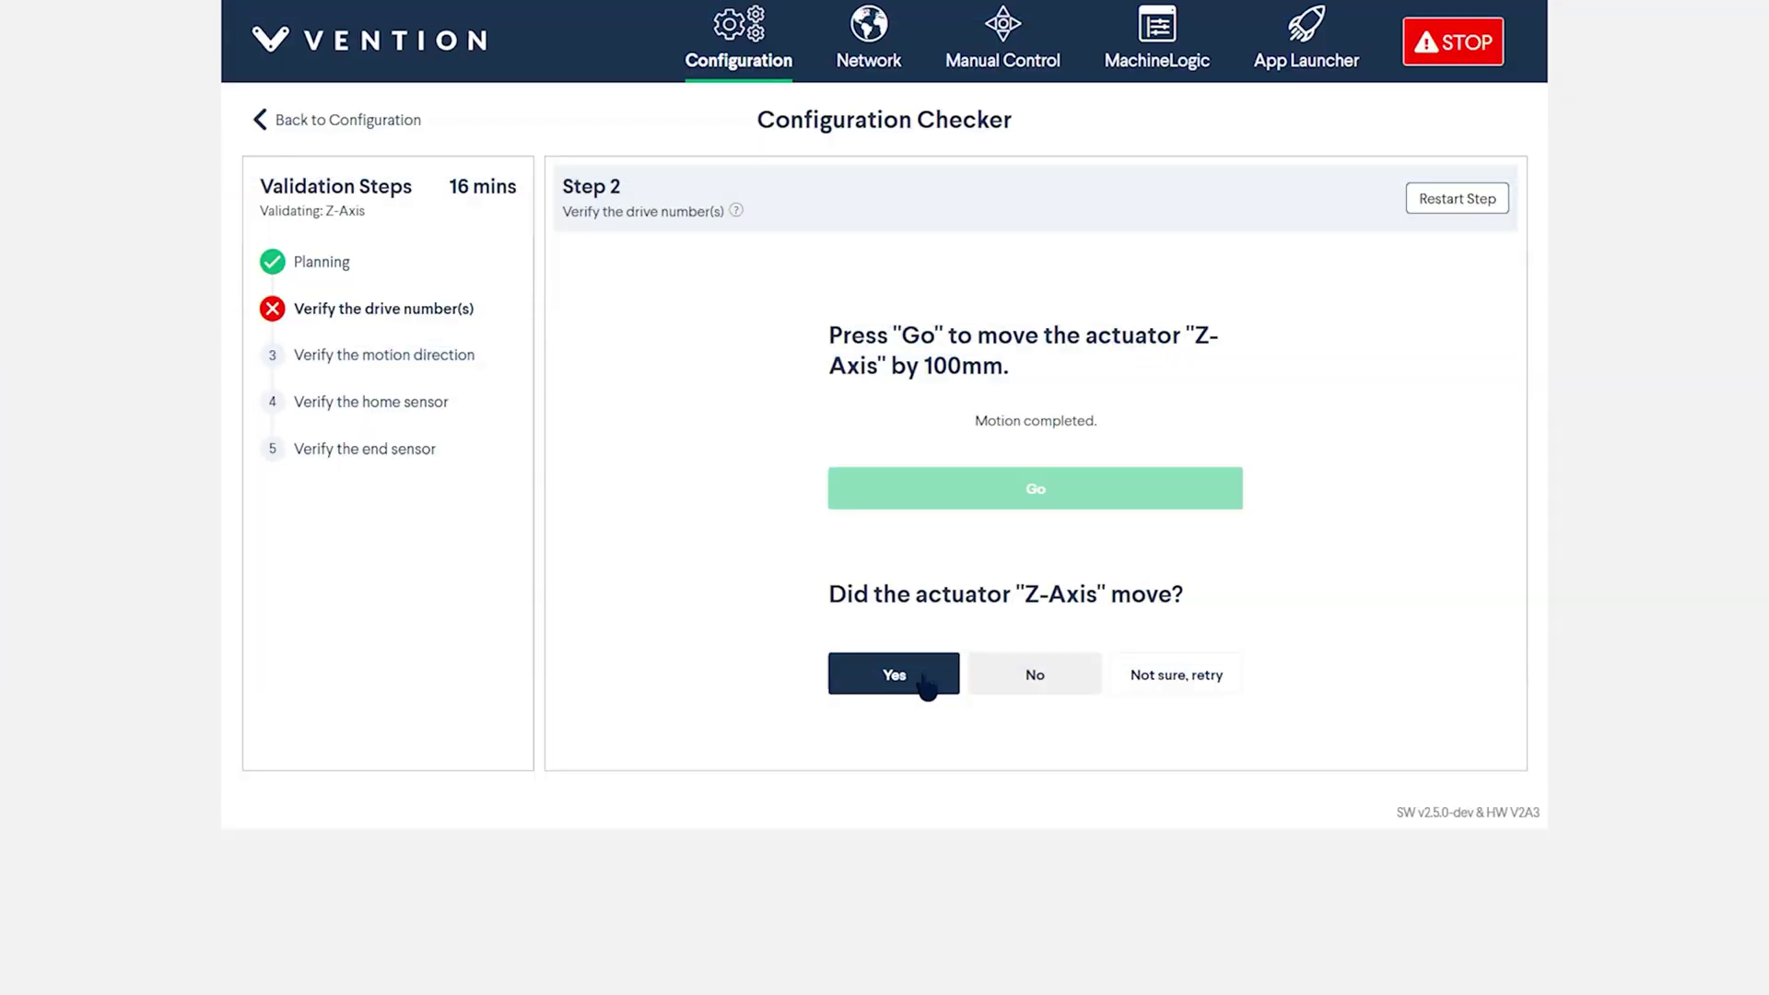
pyautogui.click(912, 682)
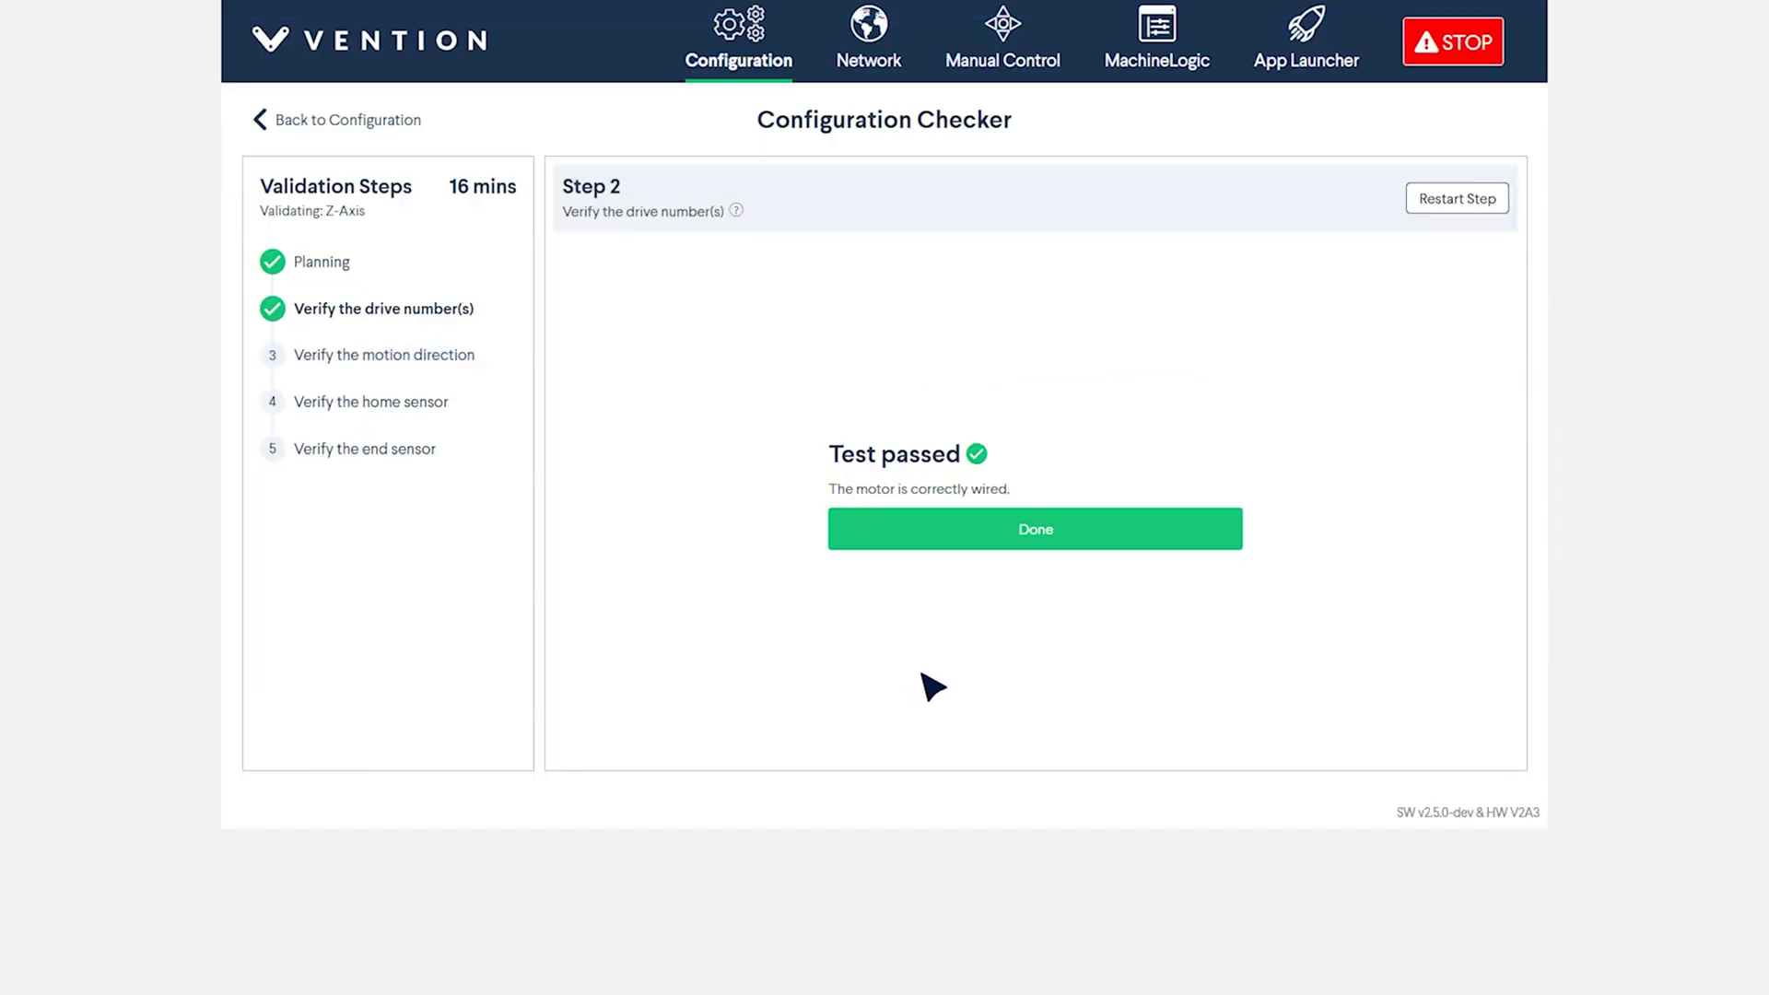
pyautogui.click(1021, 551)
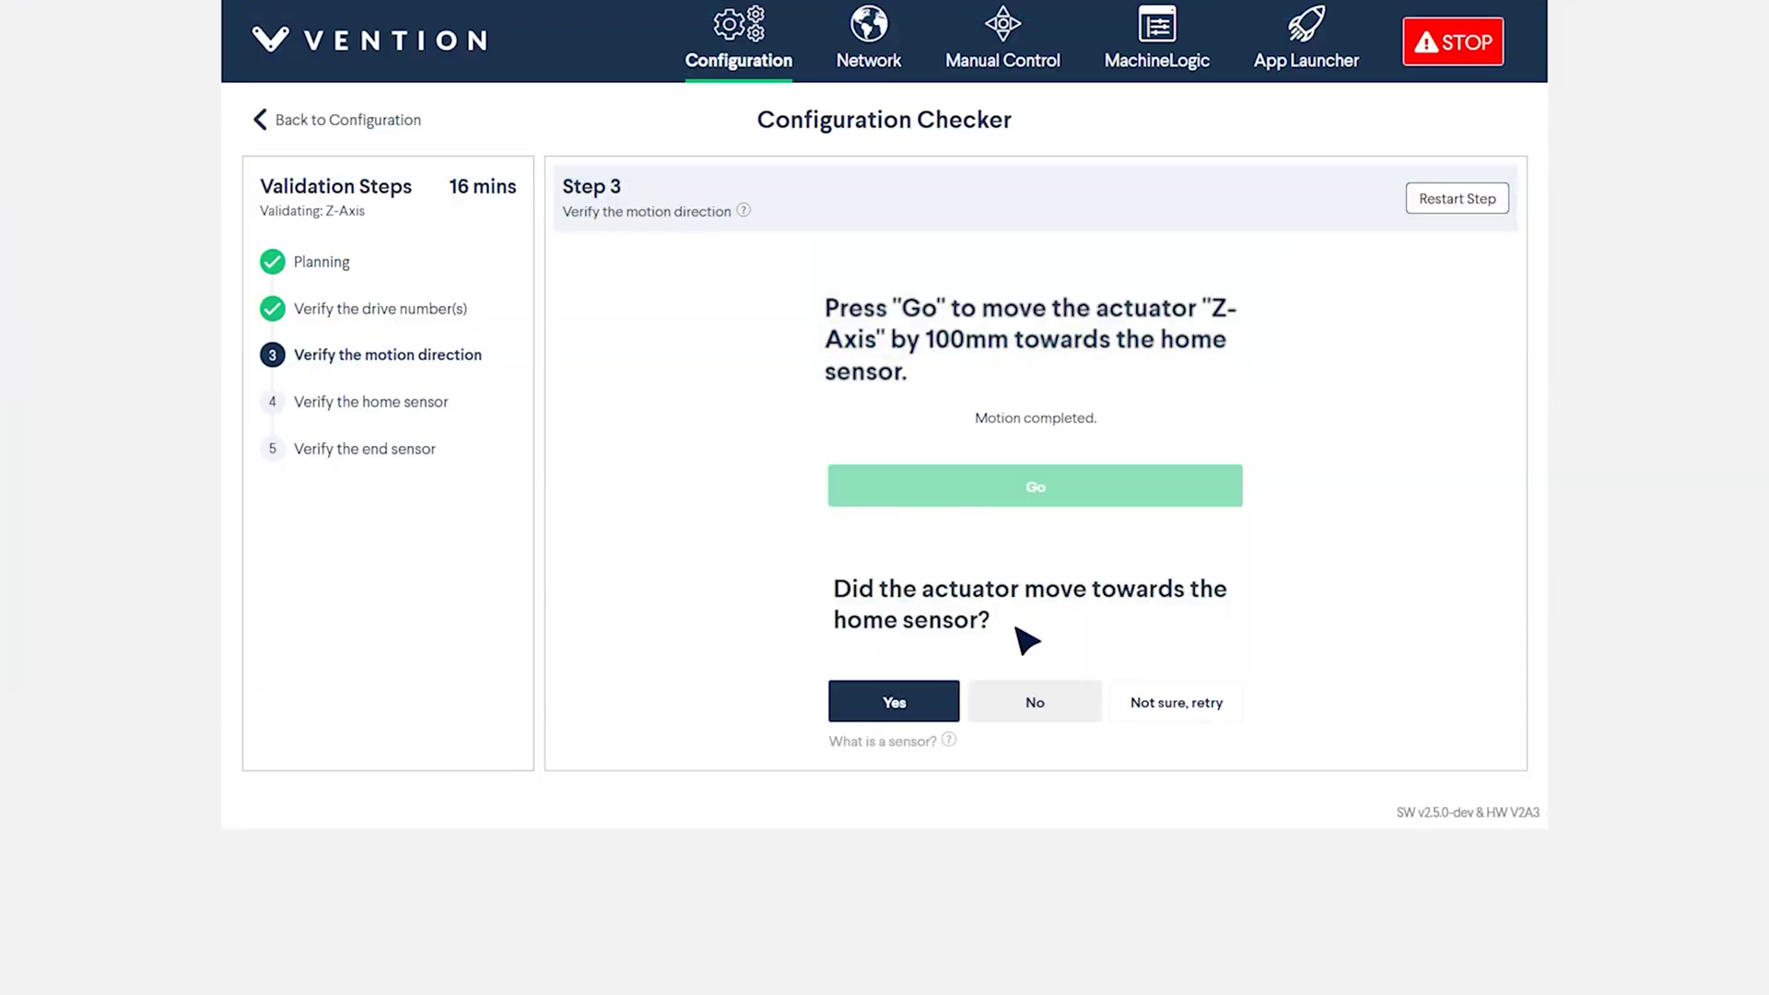
# - Report that the Z-Axis 100mm test move went the wrong way
pyautogui.click(1030, 703)
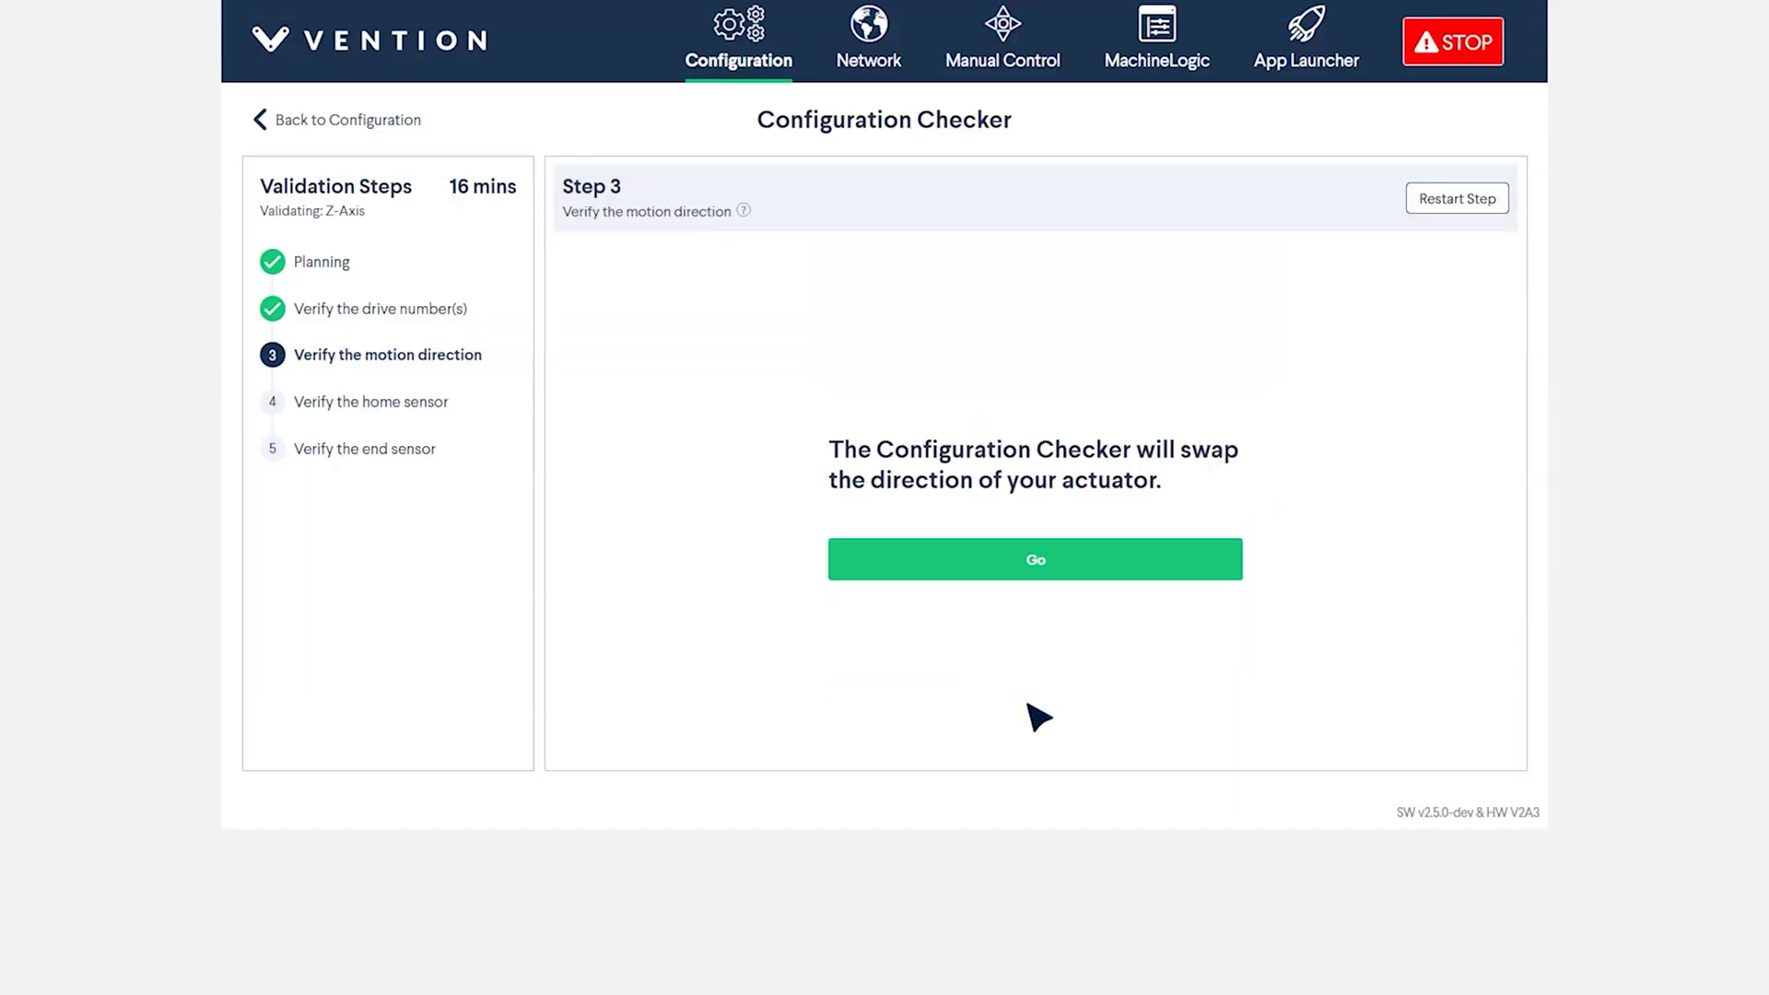
# - Reverse the Z-Axis motor direction and confirm the 100mm verification move went toward home
pyautogui.click(1062, 564)
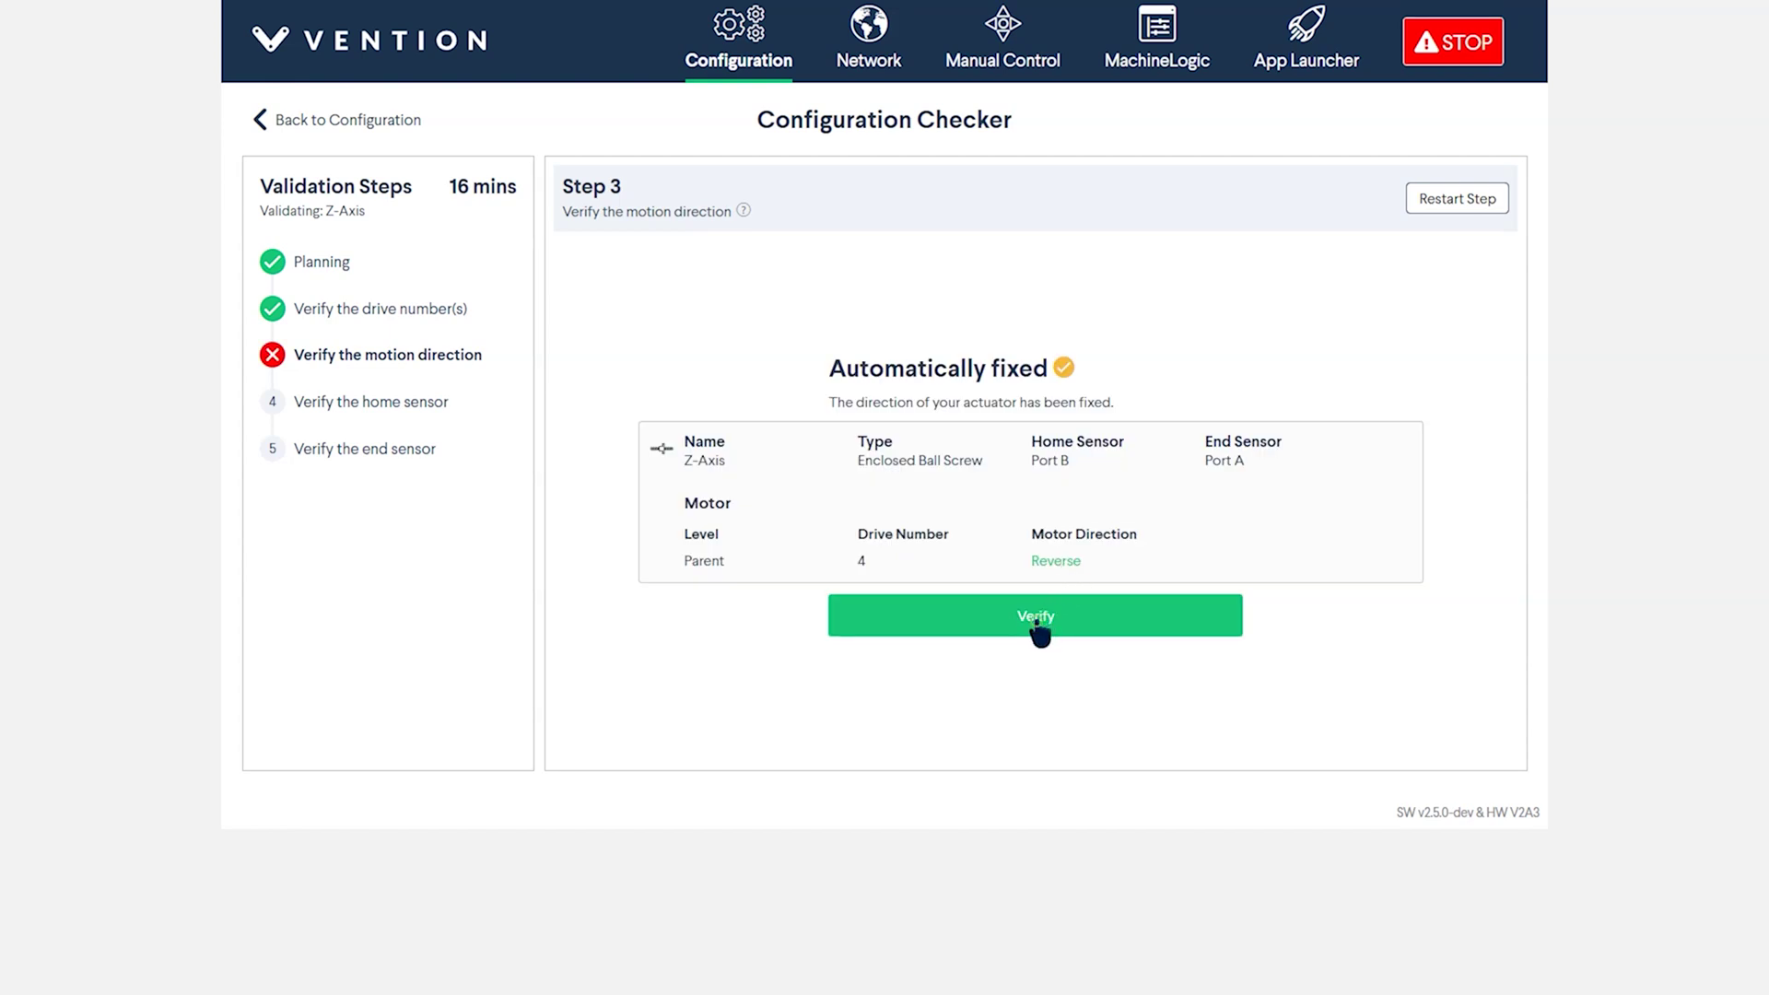
pyautogui.click(1037, 627)
pyautogui.click(1036, 623)
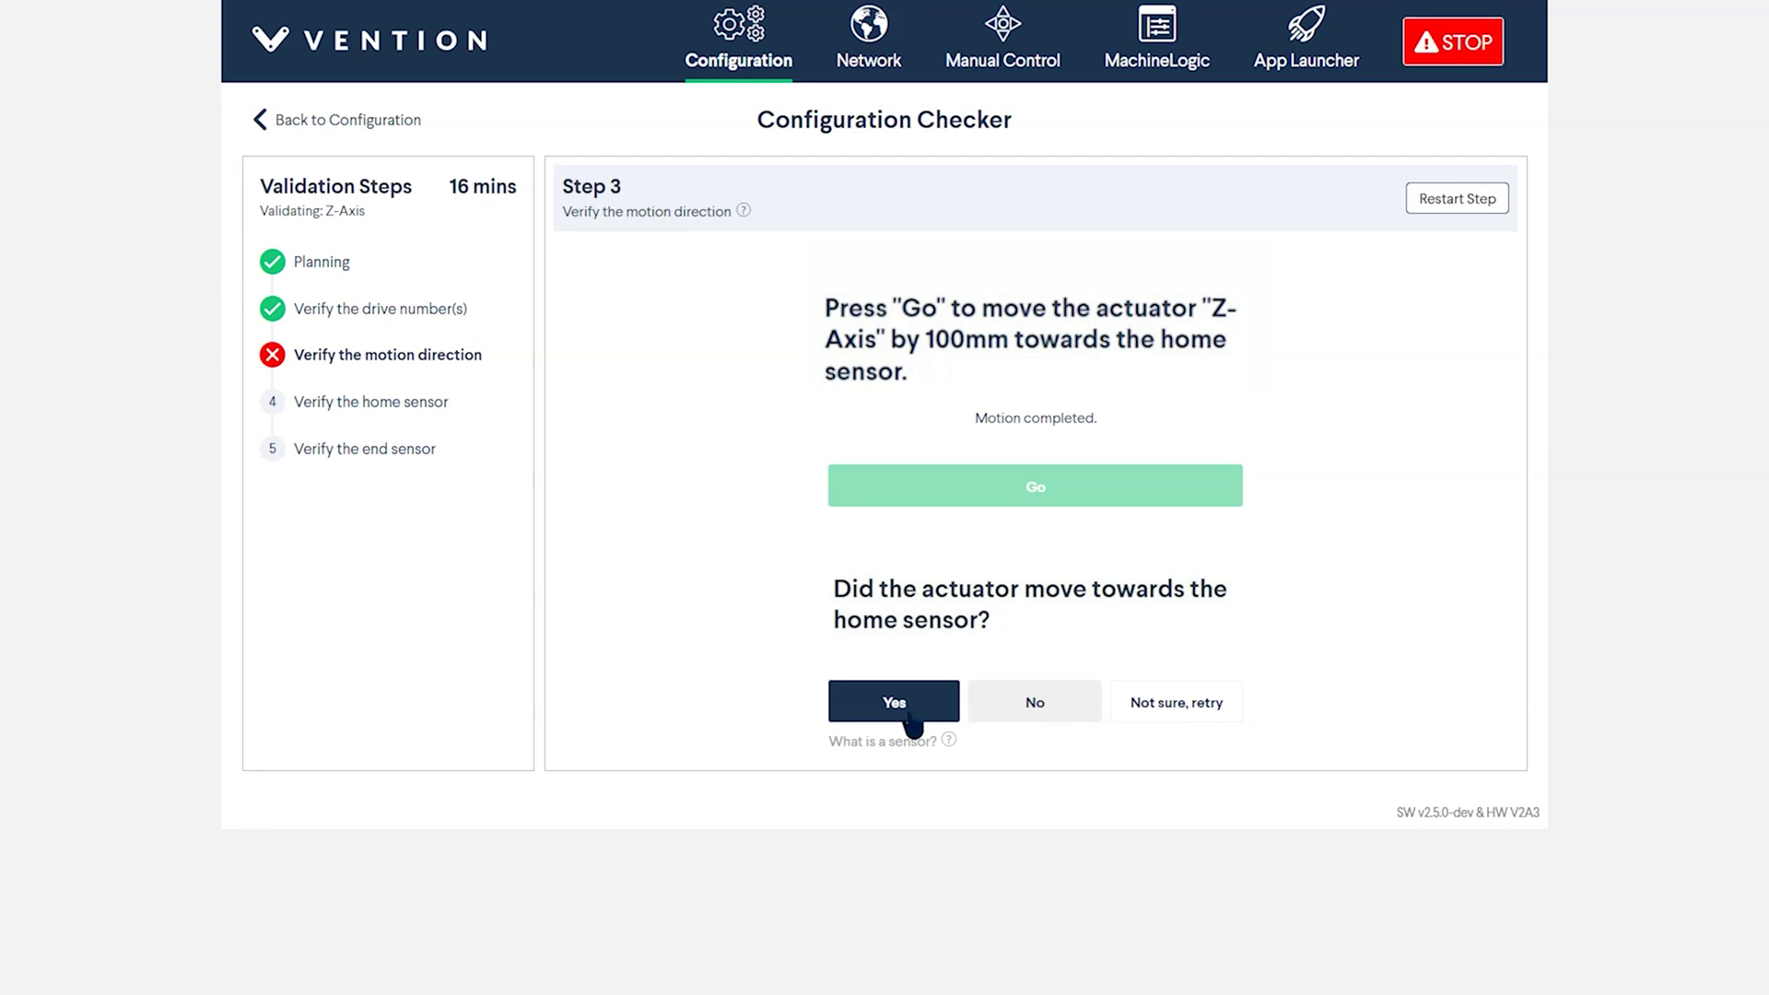
pyautogui.click(910, 713)
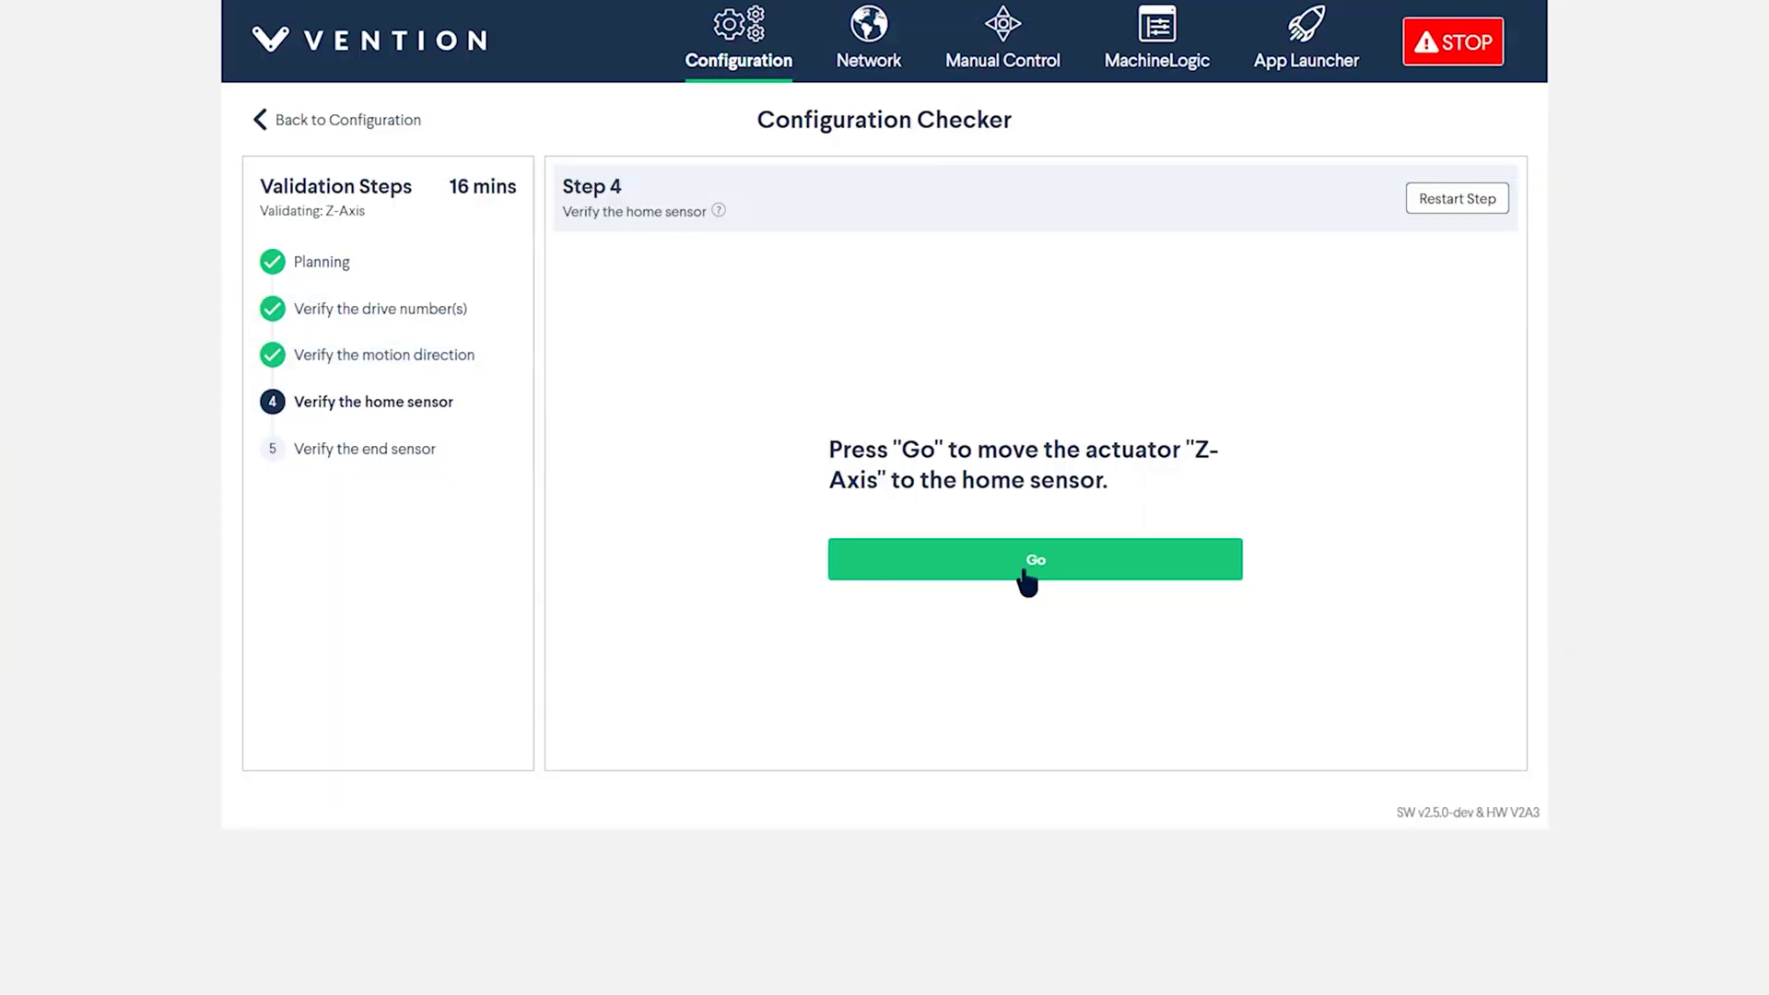
# - Move the Z-Axis to its home sensor and complete the home sensor step
pyautogui.click(1026, 571)
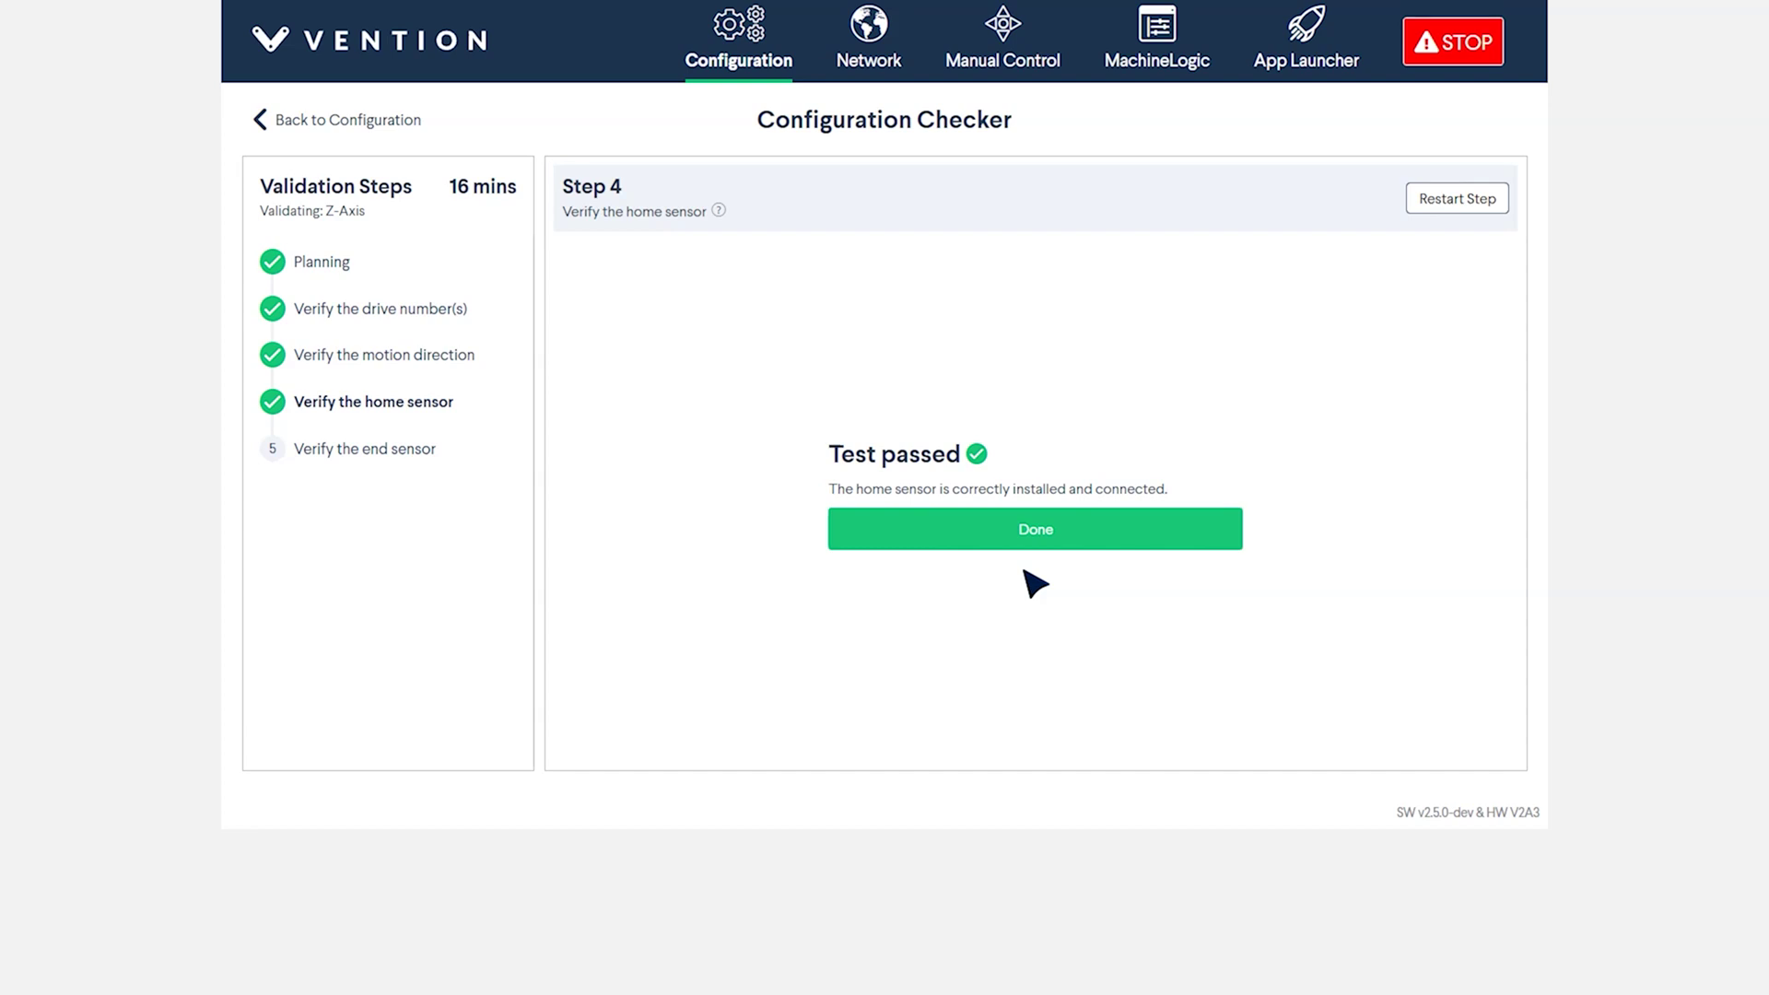
pyautogui.click(1040, 542)
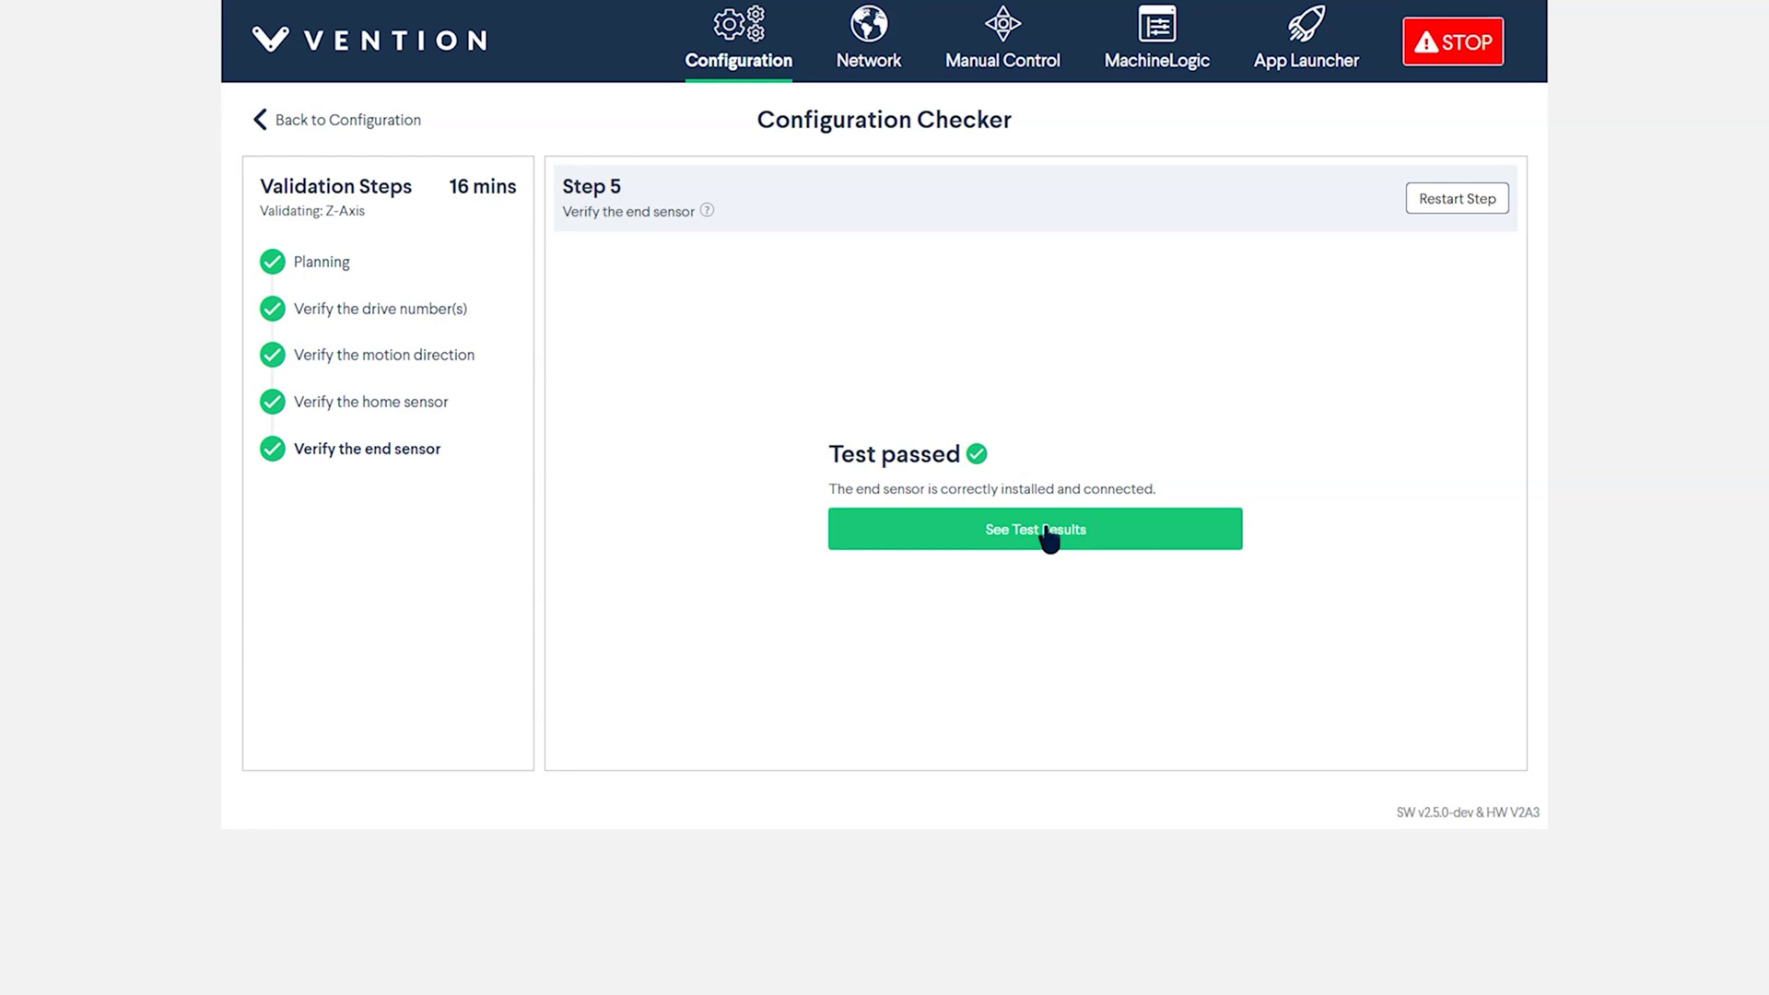
# - View the Z-Axis results with resolved drive-number and motion-direction issues, then go back to configuration
pyautogui.click(1049, 534)
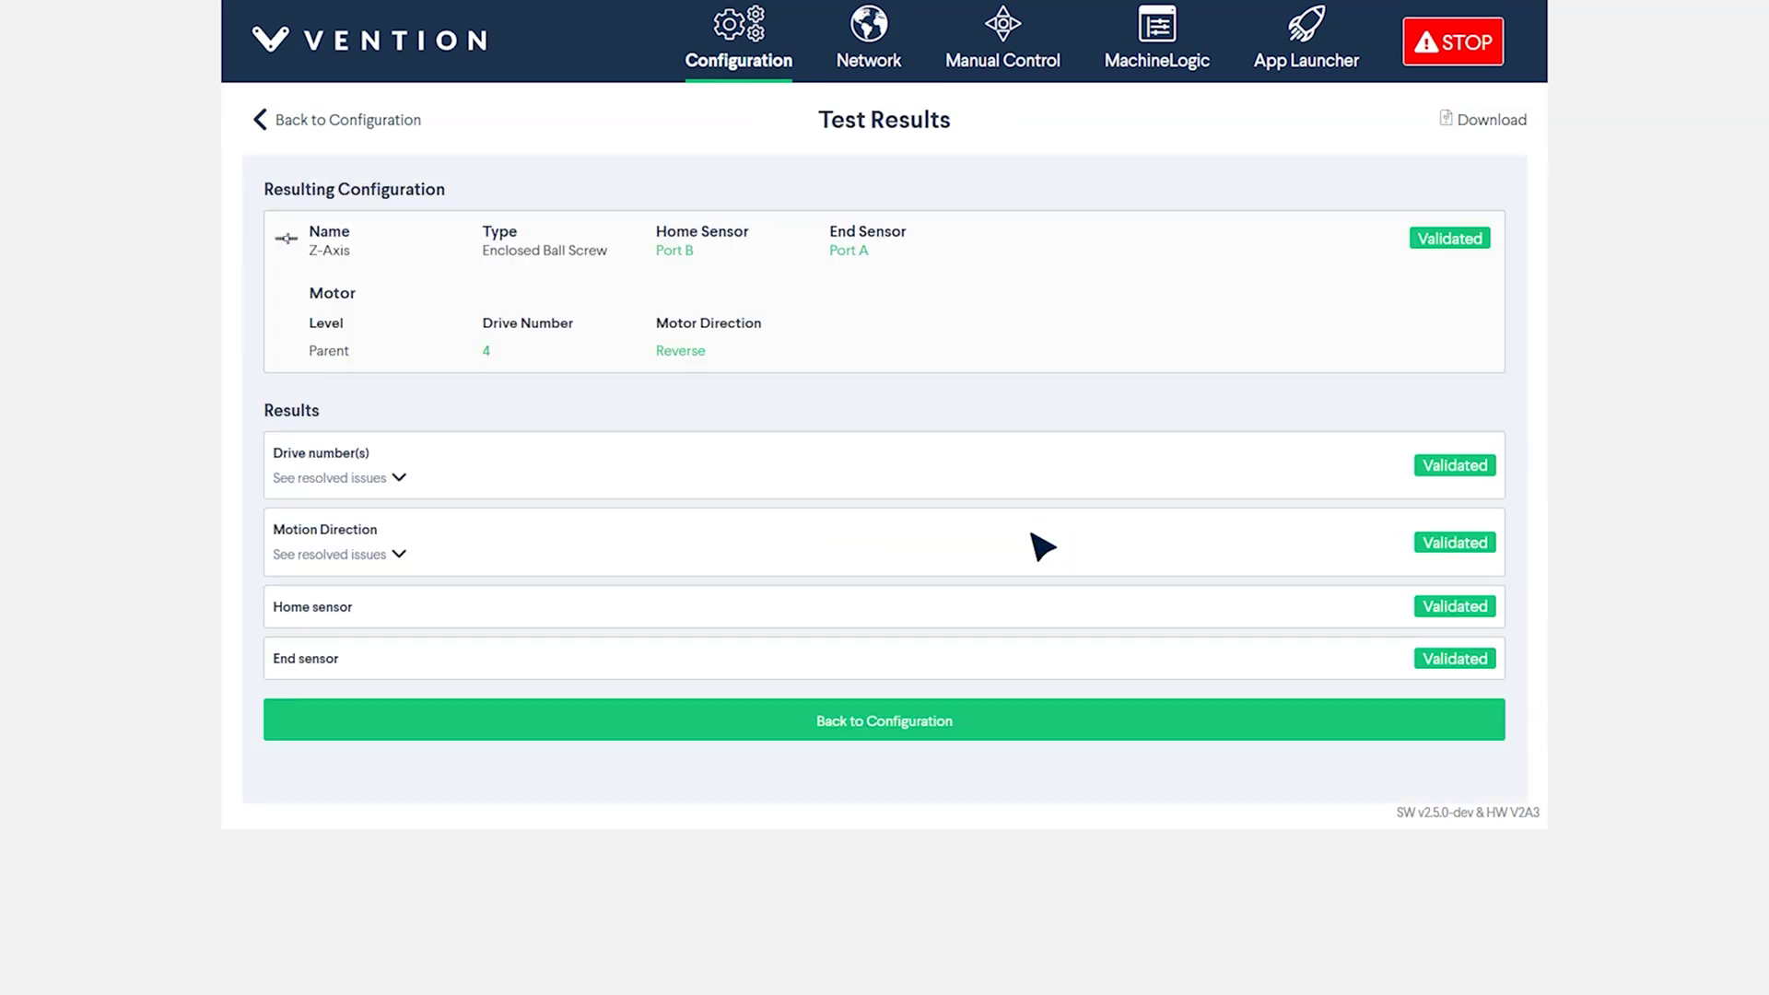
pyautogui.click(394, 480)
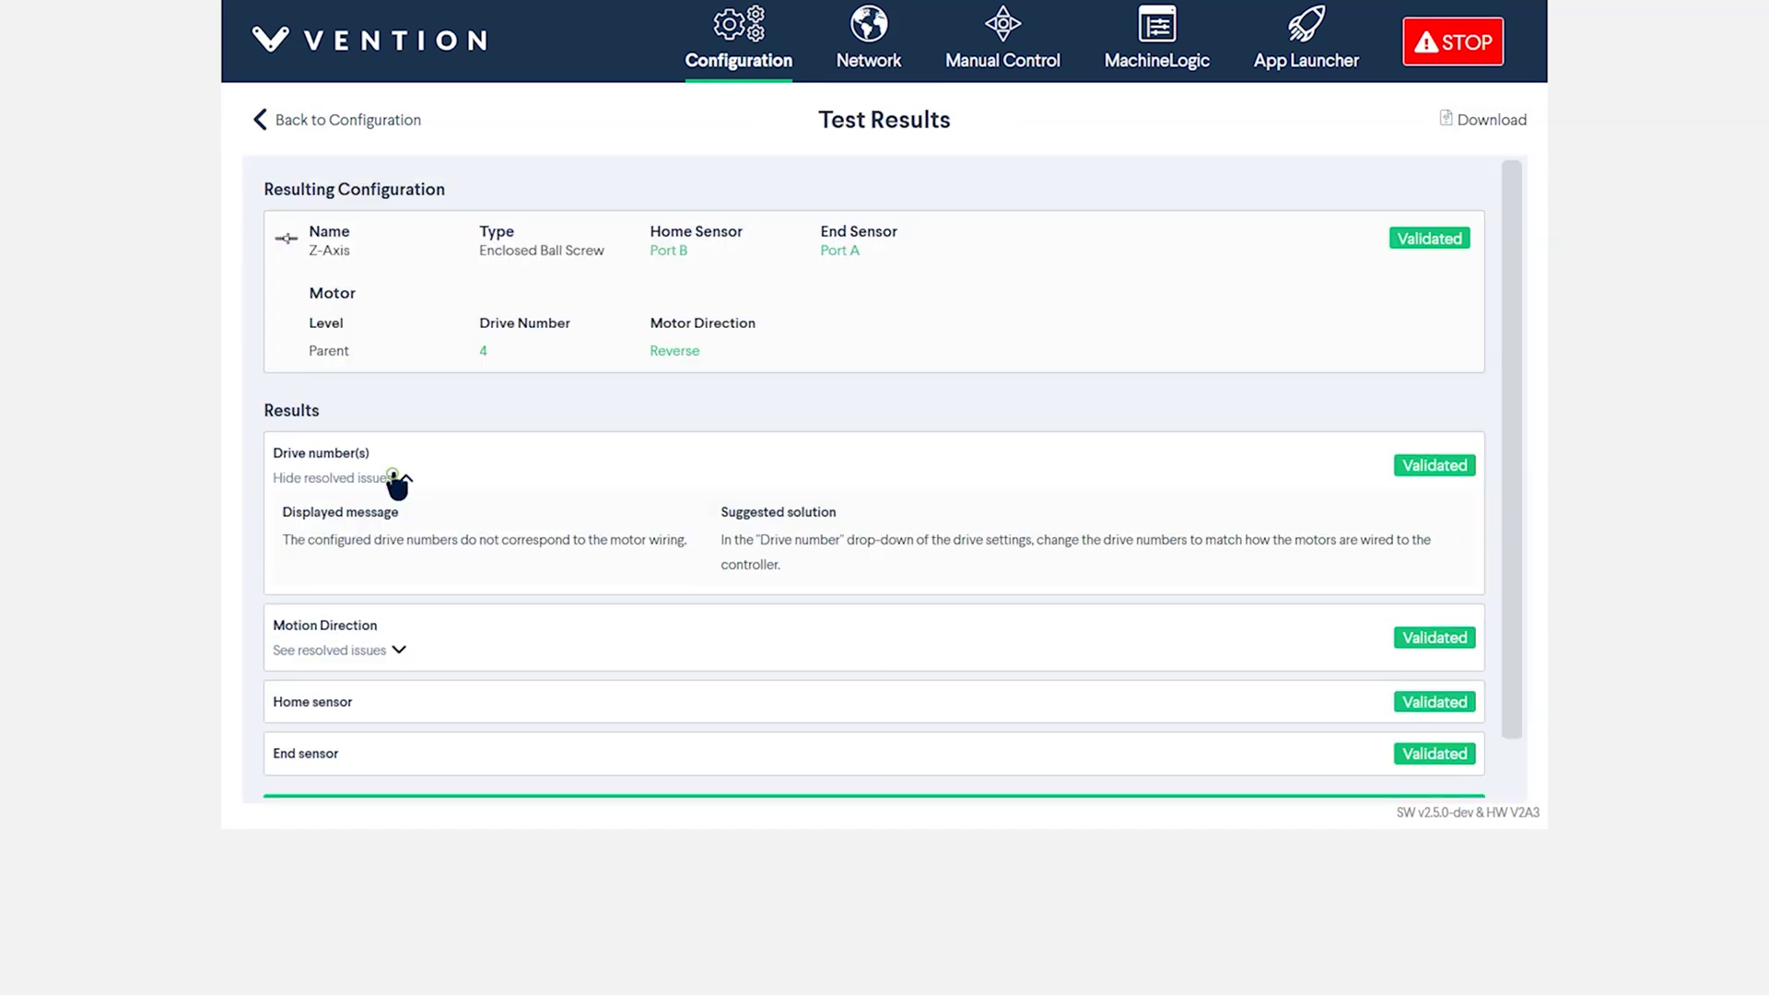
pyautogui.click(393, 654)
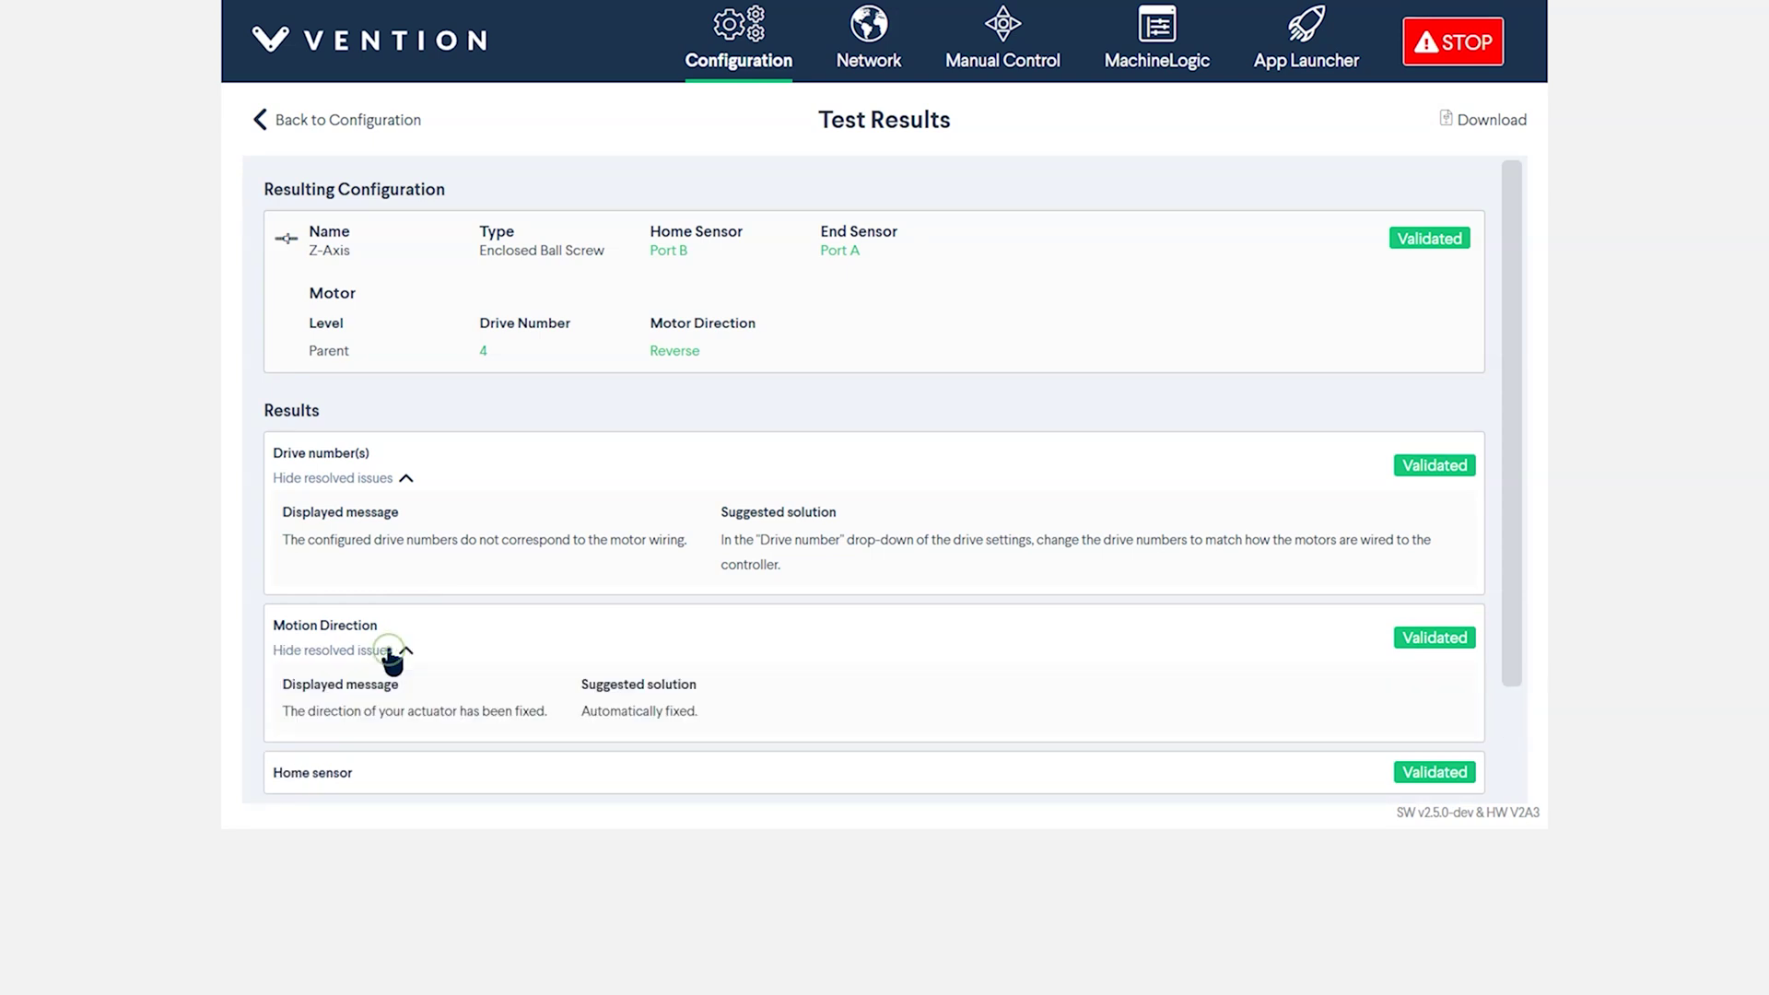
pyautogui.scroll(-3, 391, 654)
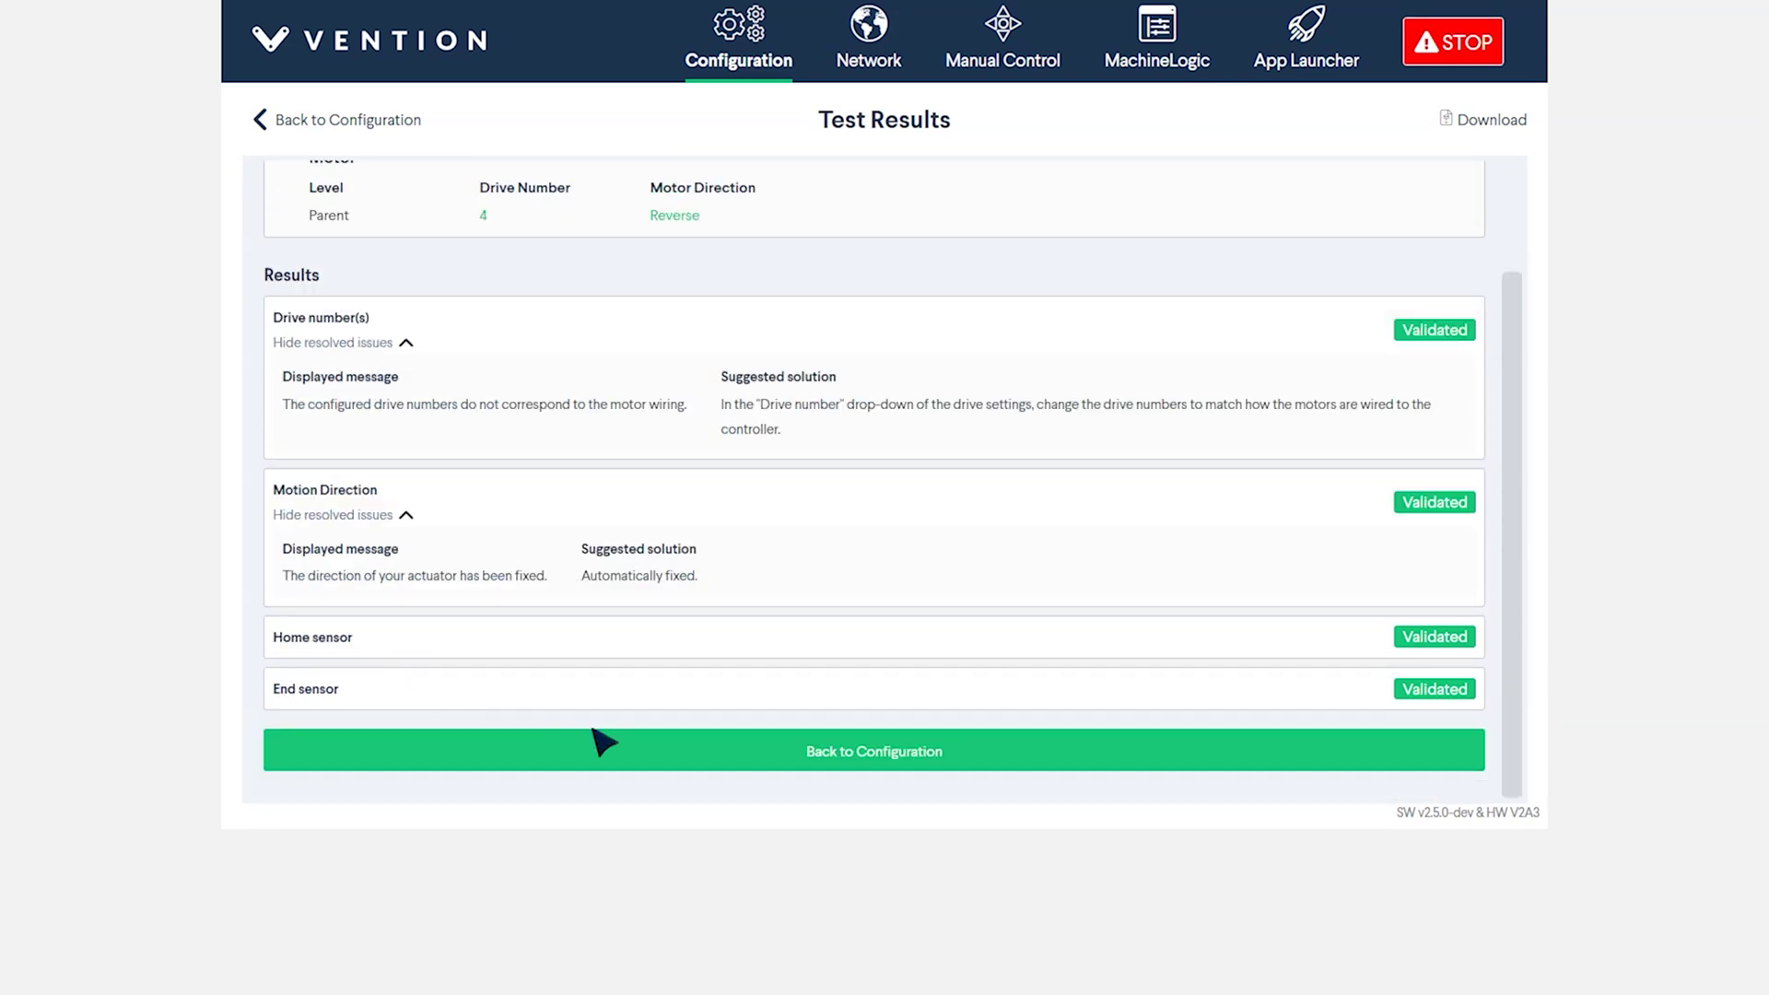
pyautogui.click(835, 761)
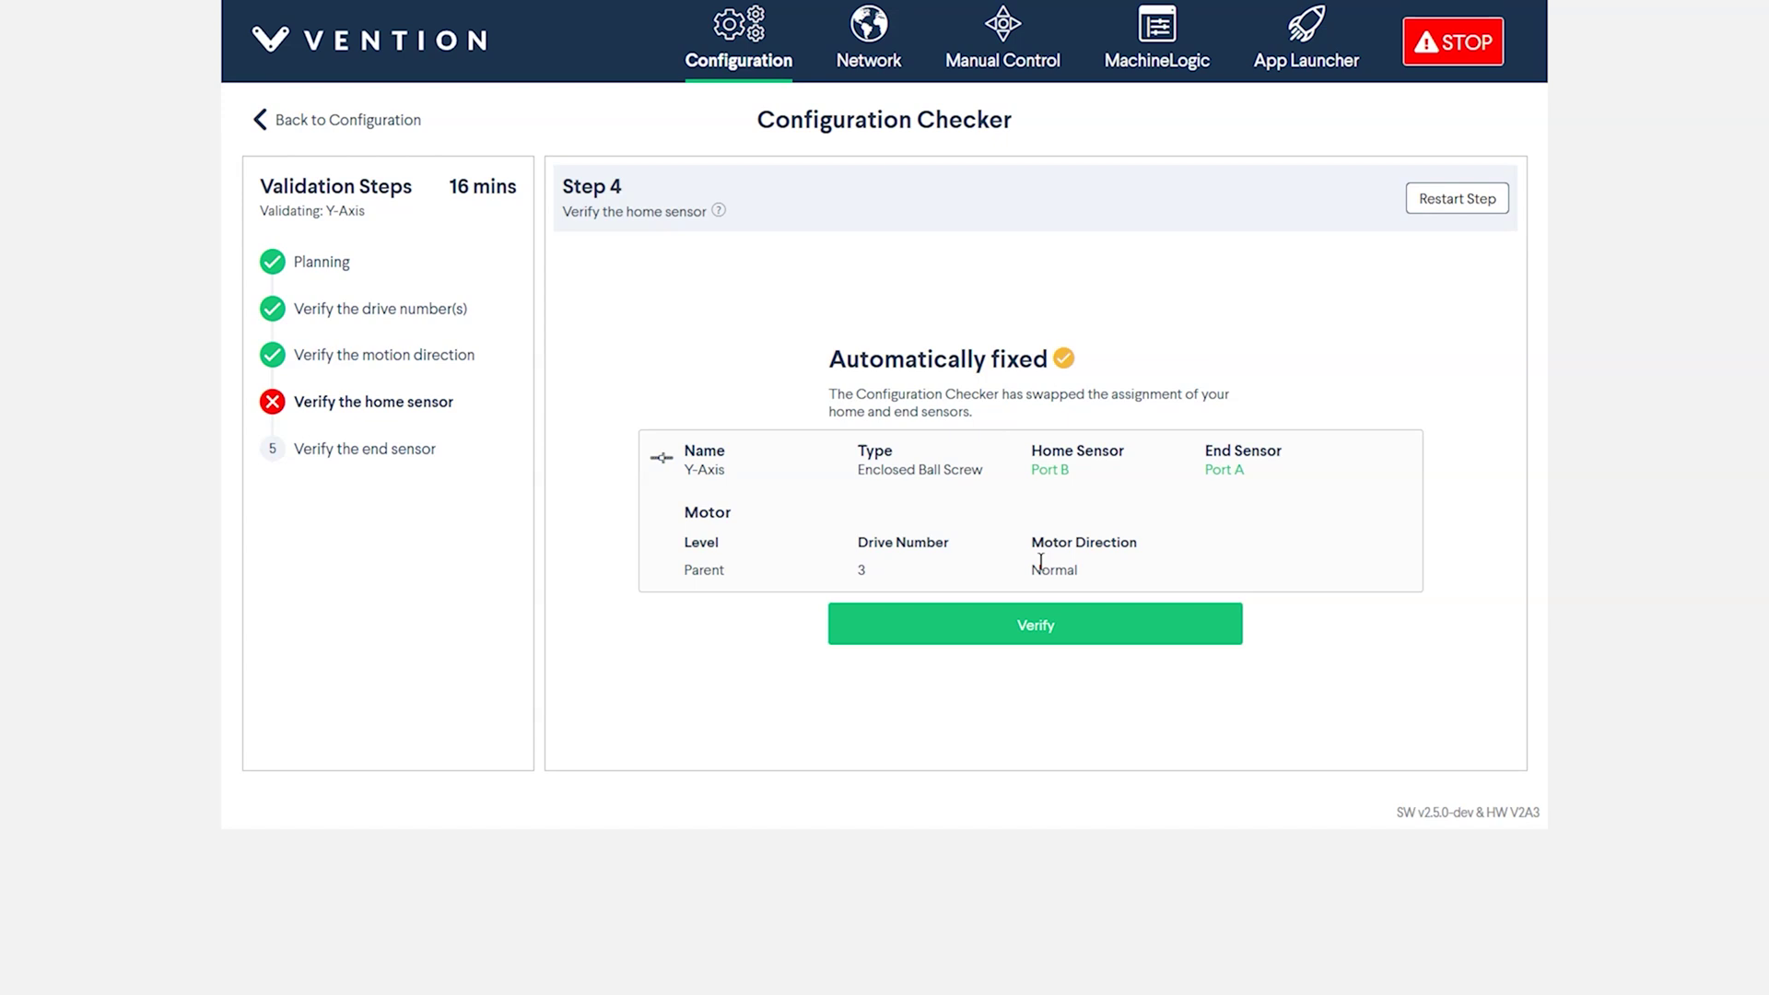
# - Verify the swapped Y-Axis sensors, home on Port B and end on Port A
pyautogui.click(1032, 634)
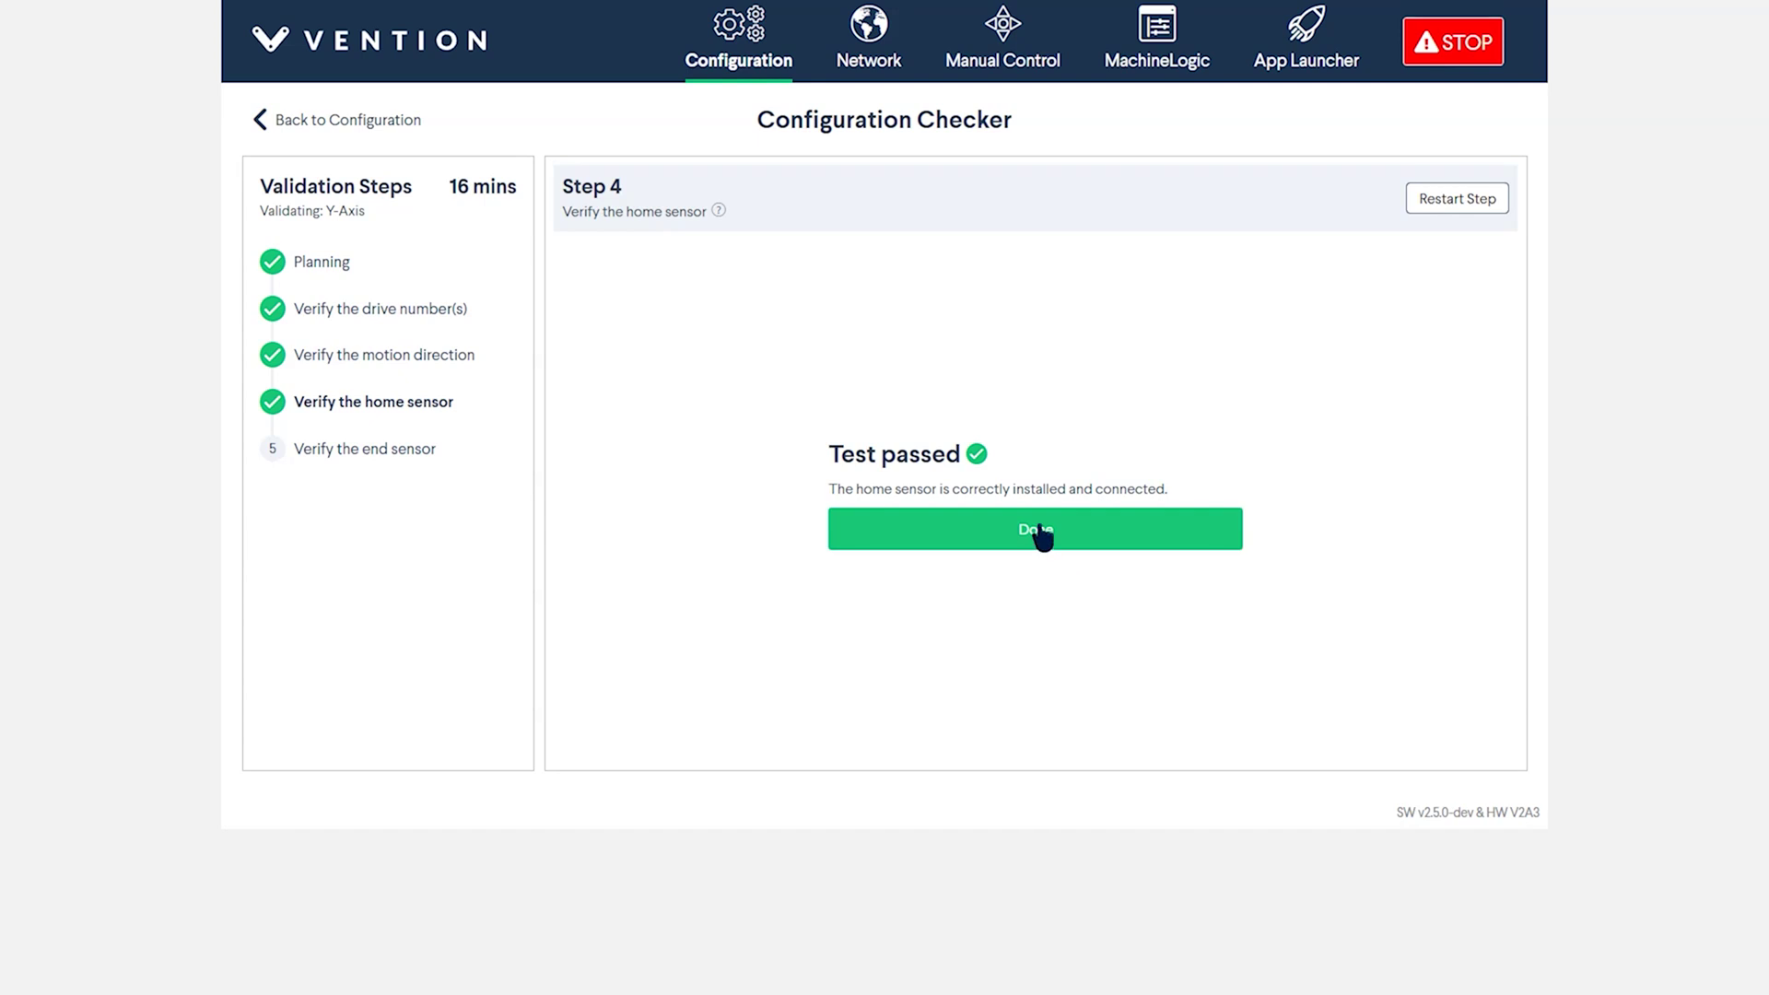
# - Finish the Y-Axis home sensor step, open its test results, and expand the resolved home sensor issues
pyautogui.click(1042, 535)
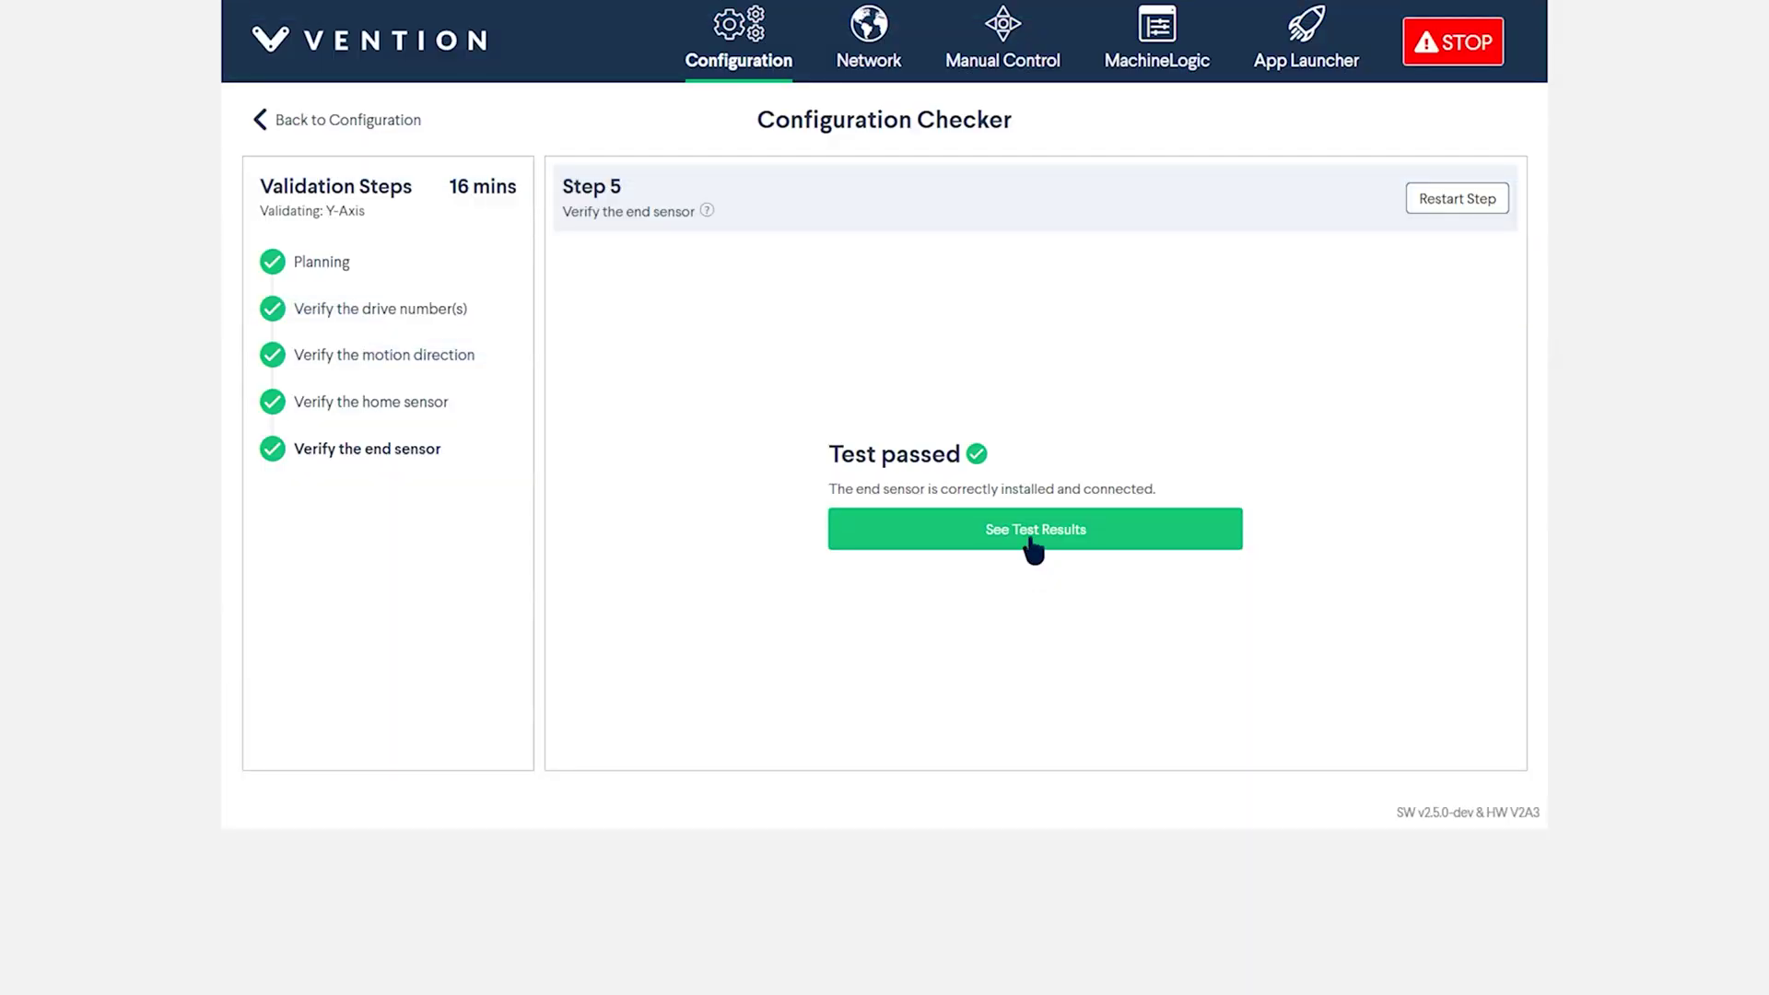
pyautogui.click(1033, 544)
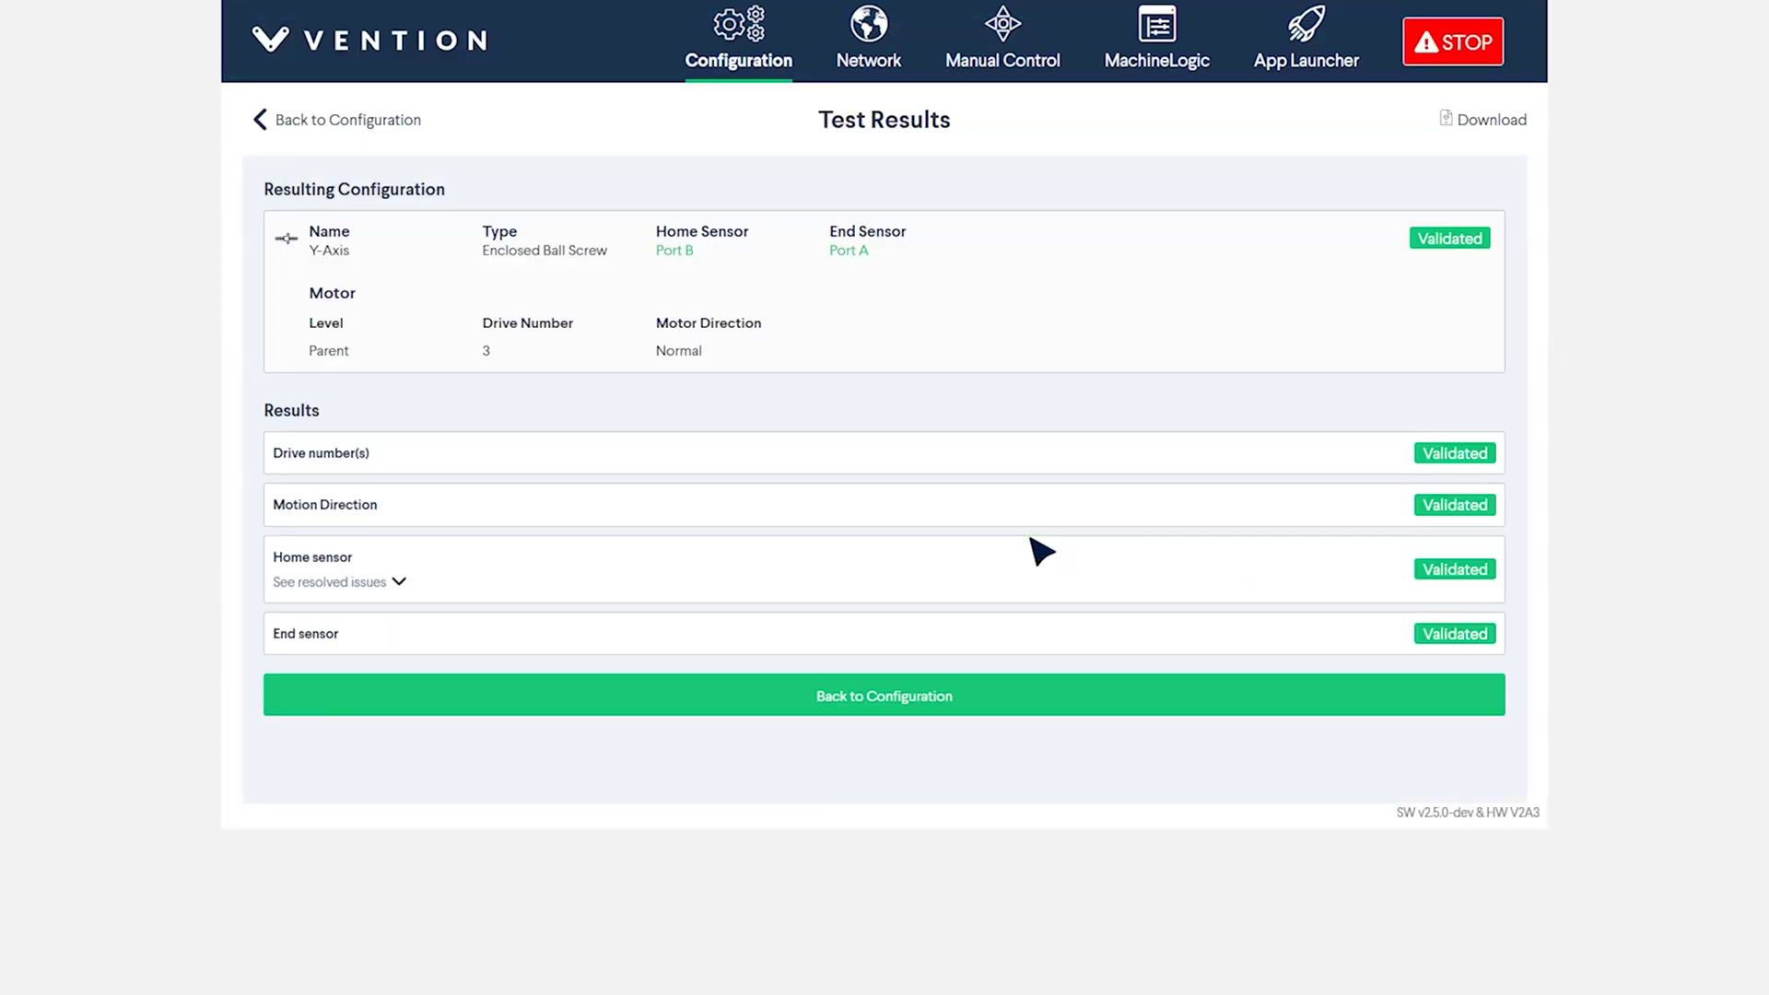
pyautogui.click(399, 583)
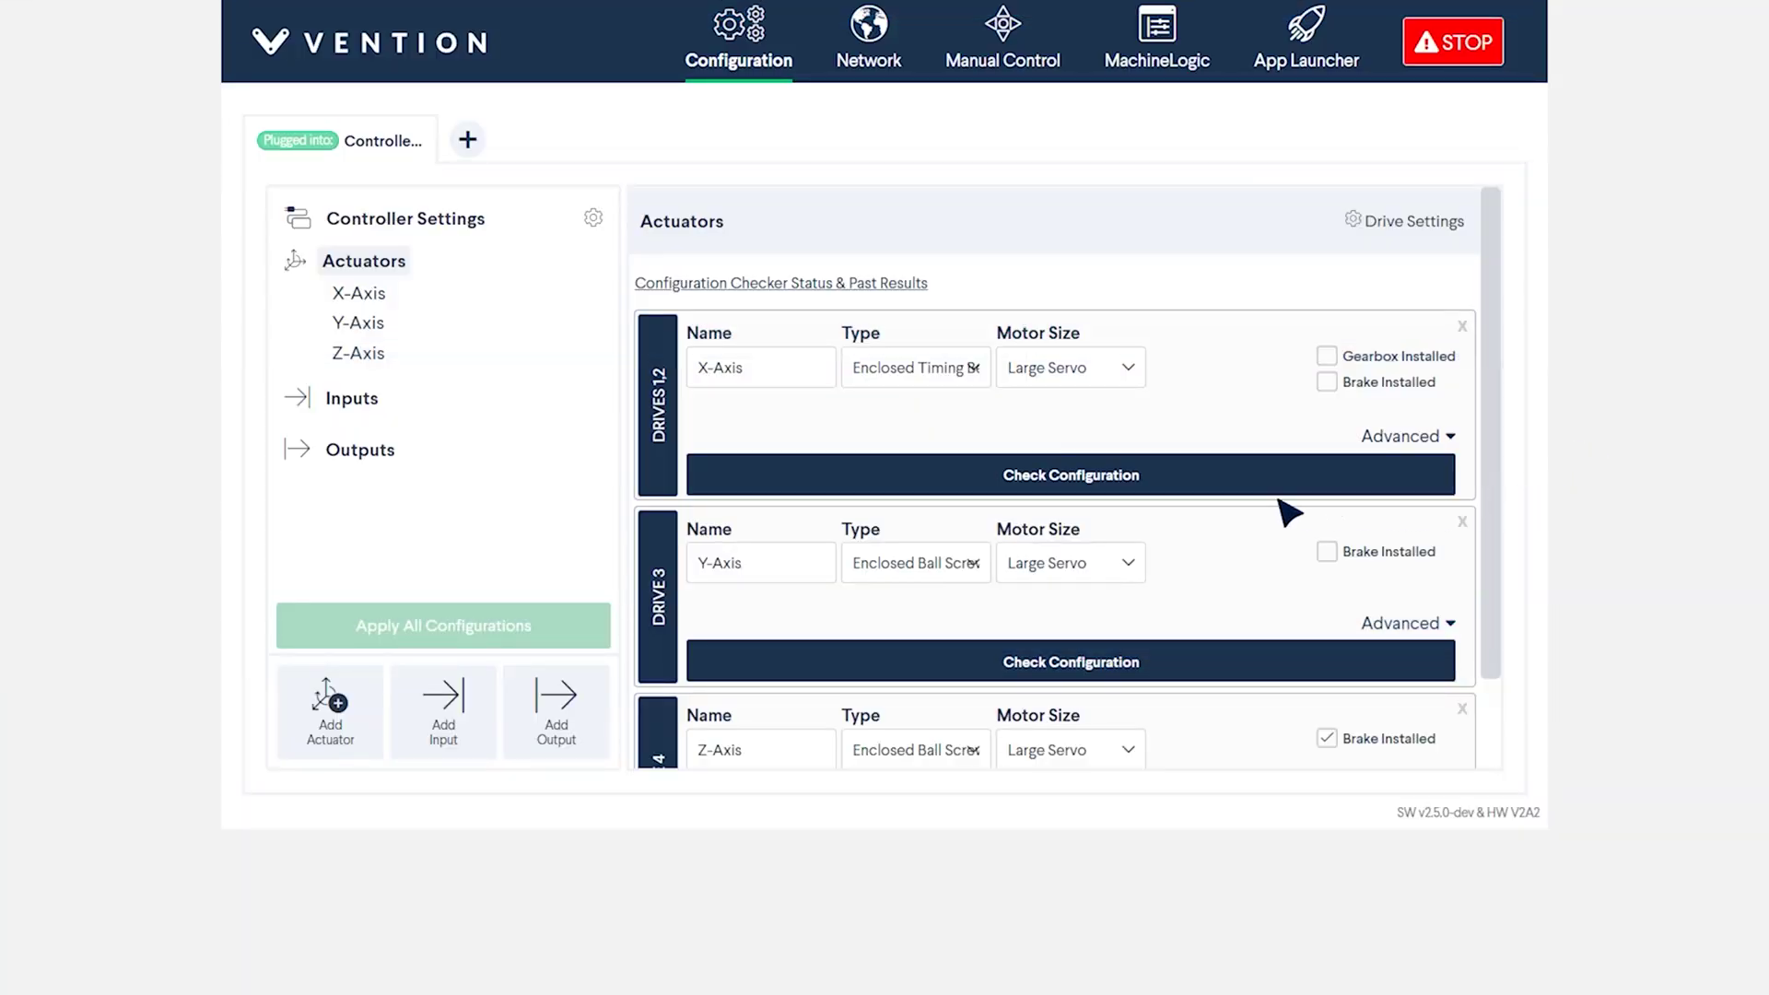
# - Start the configuration check on the X-Axis actuator
pyautogui.click(1191, 481)
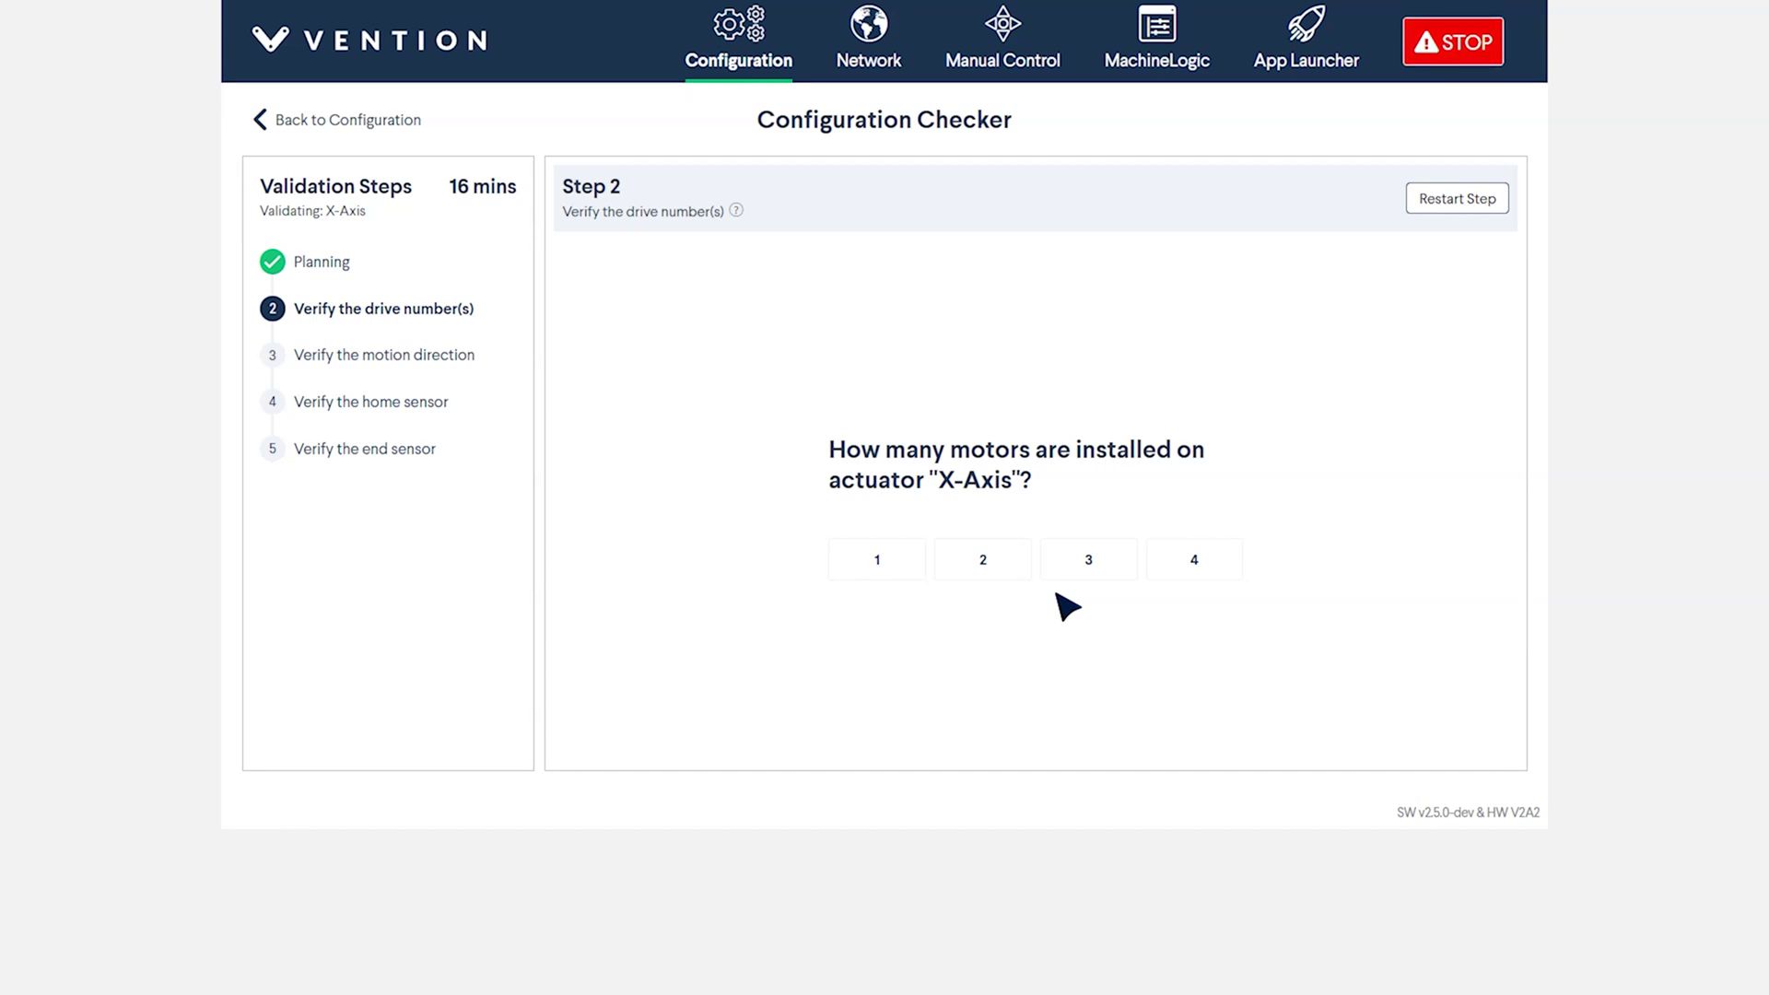
# - Declare two X-Axis motors on drives 1 and 2
pyautogui.click(1001, 571)
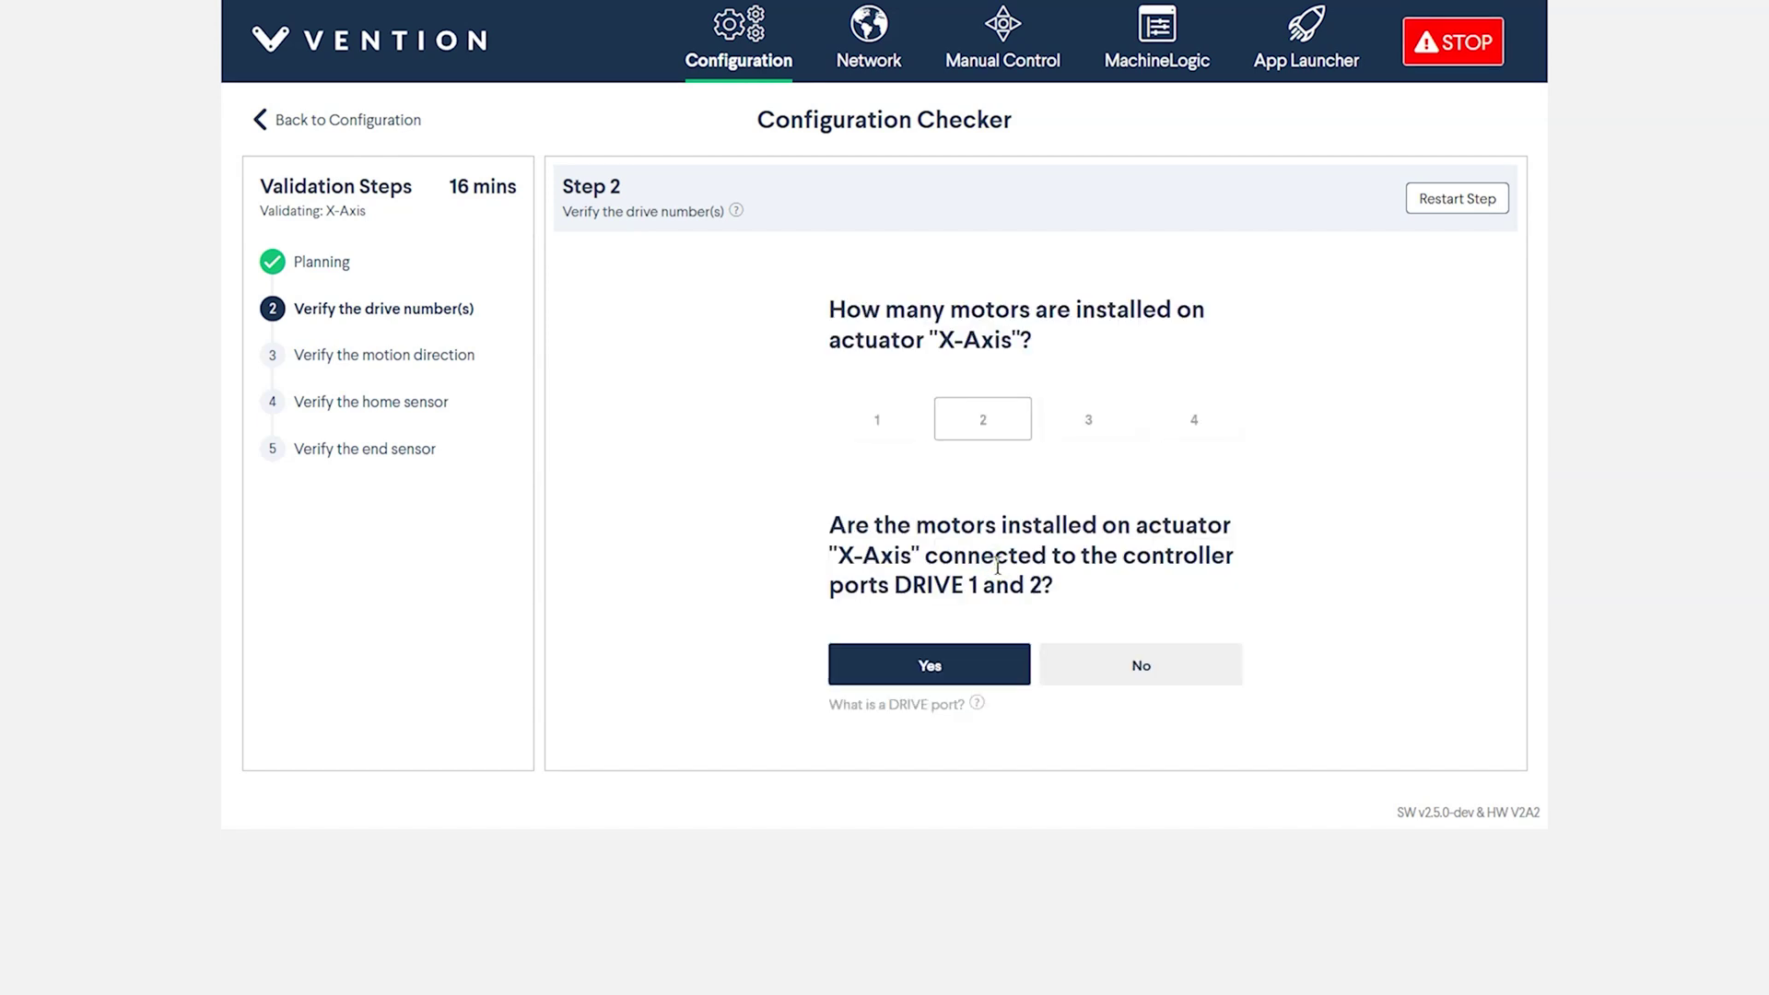
pyautogui.click(970, 678)
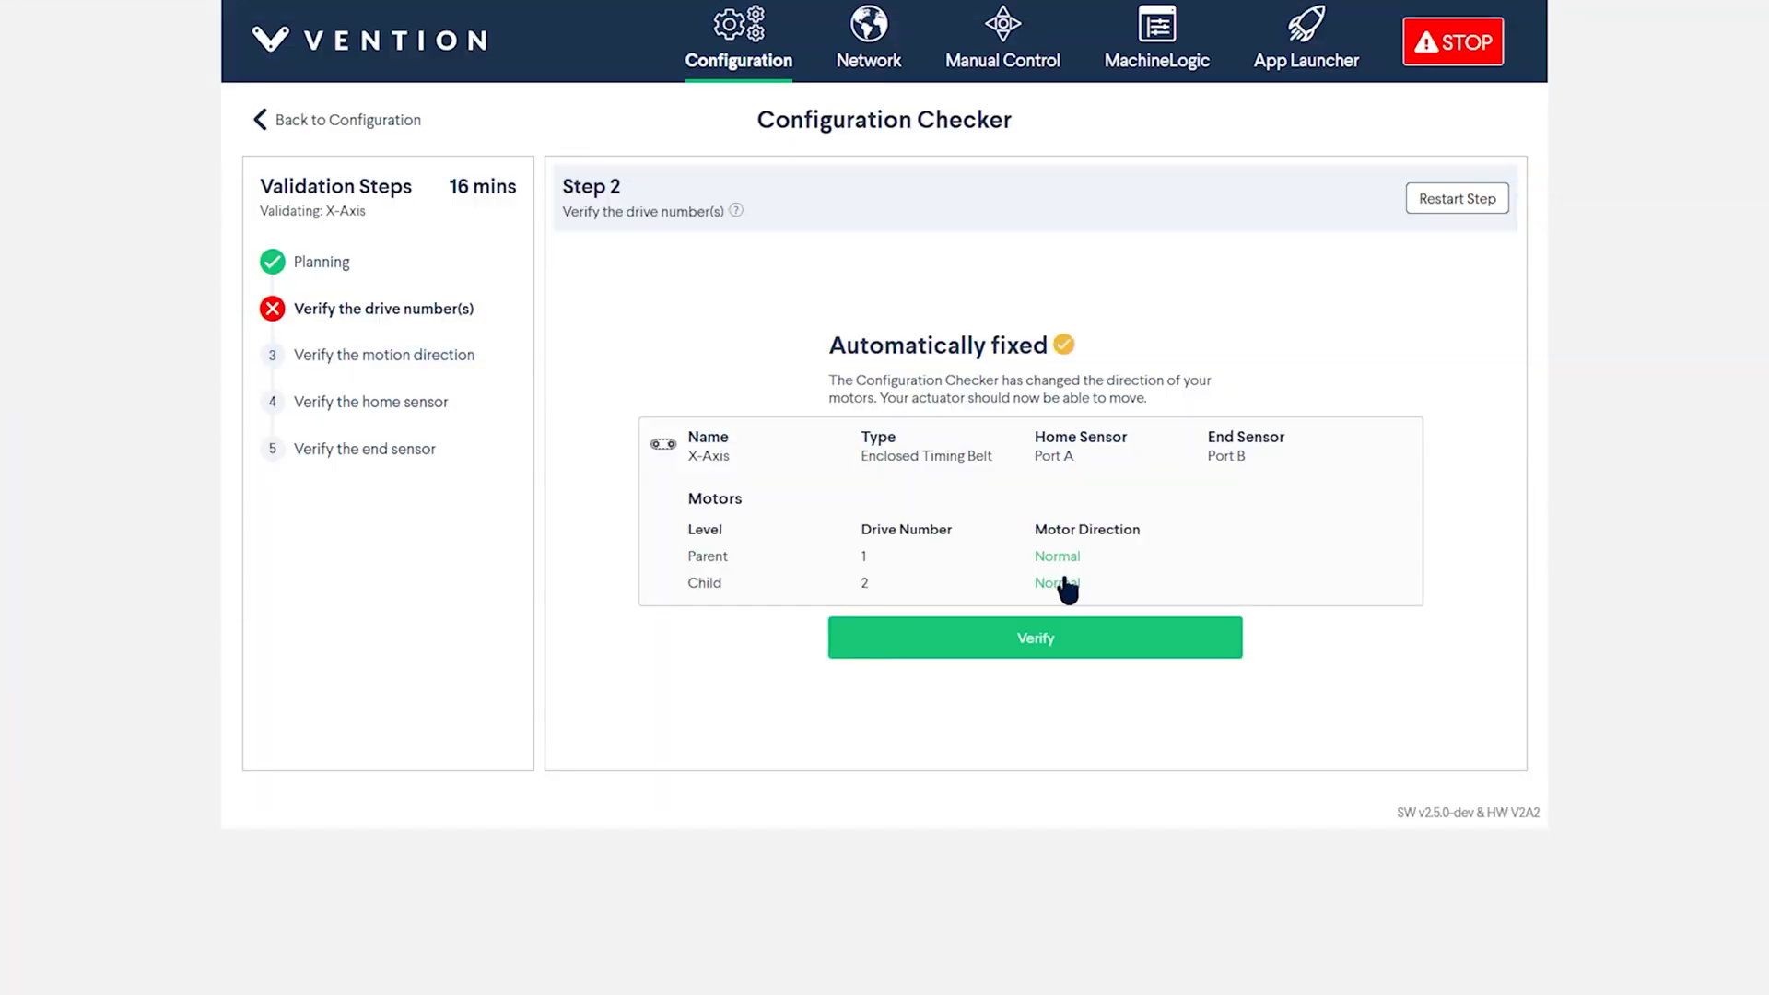
# - Verify the auto-fixed Normal directions for X-Axis drives 1 and 2
pyautogui.click(1051, 651)
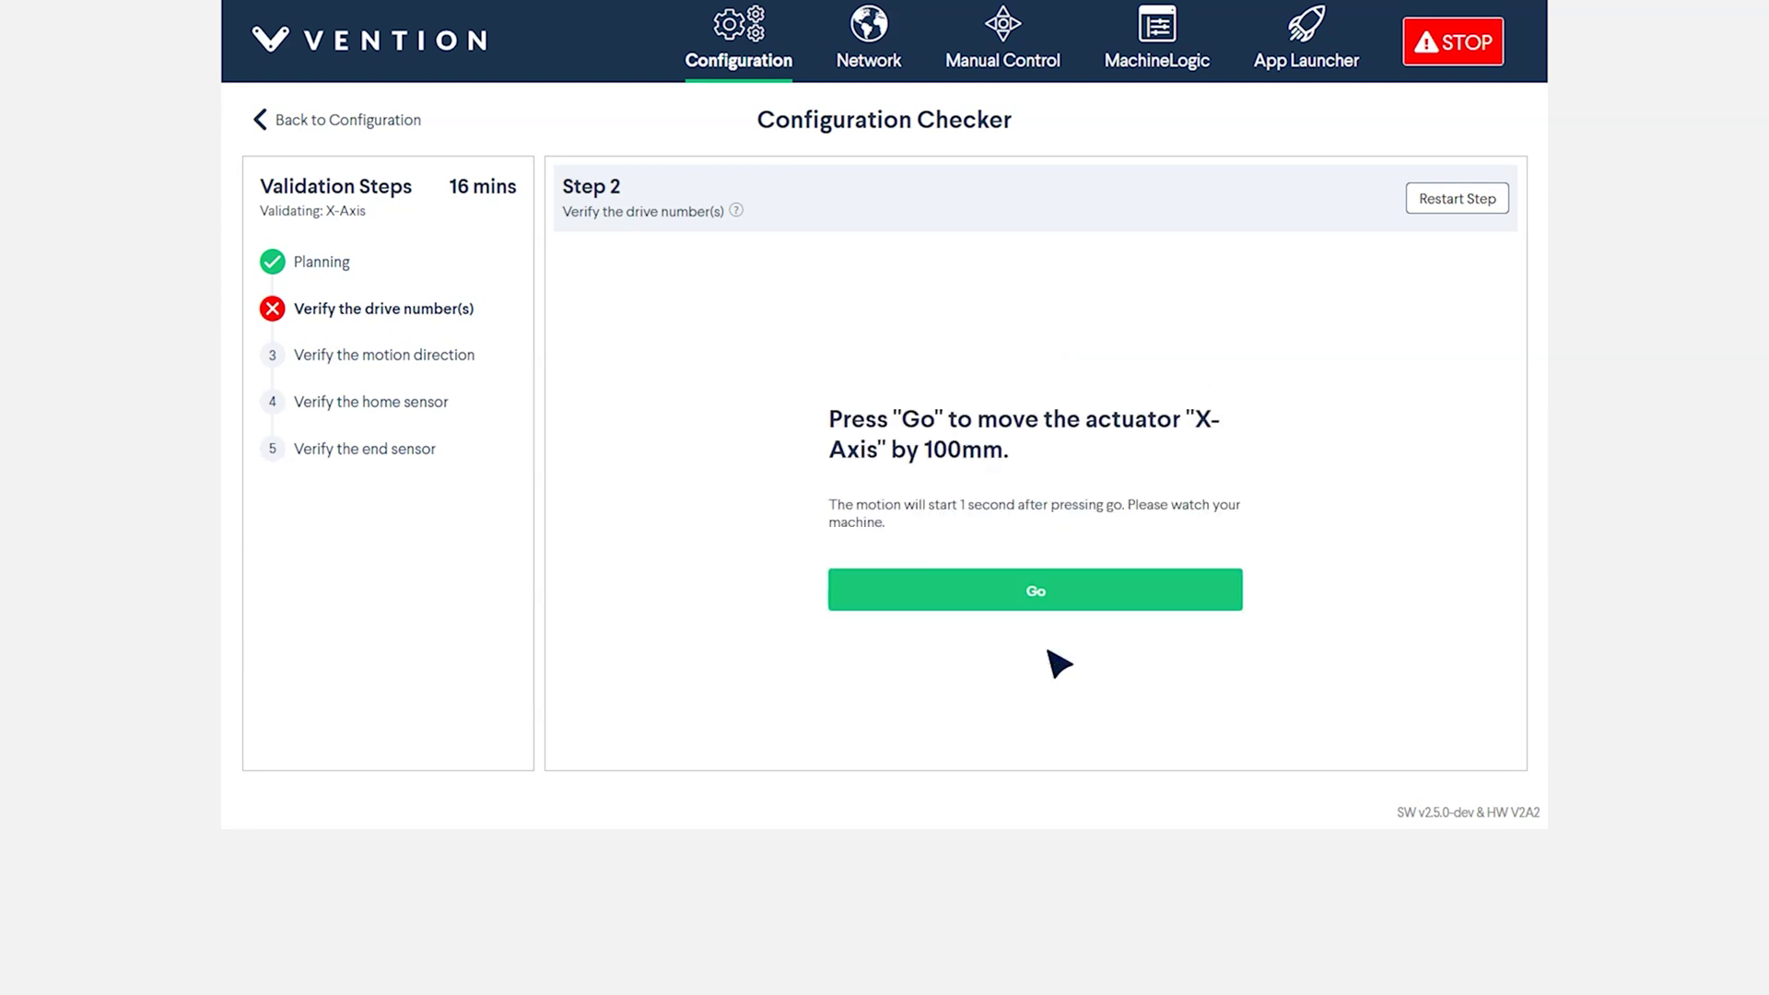